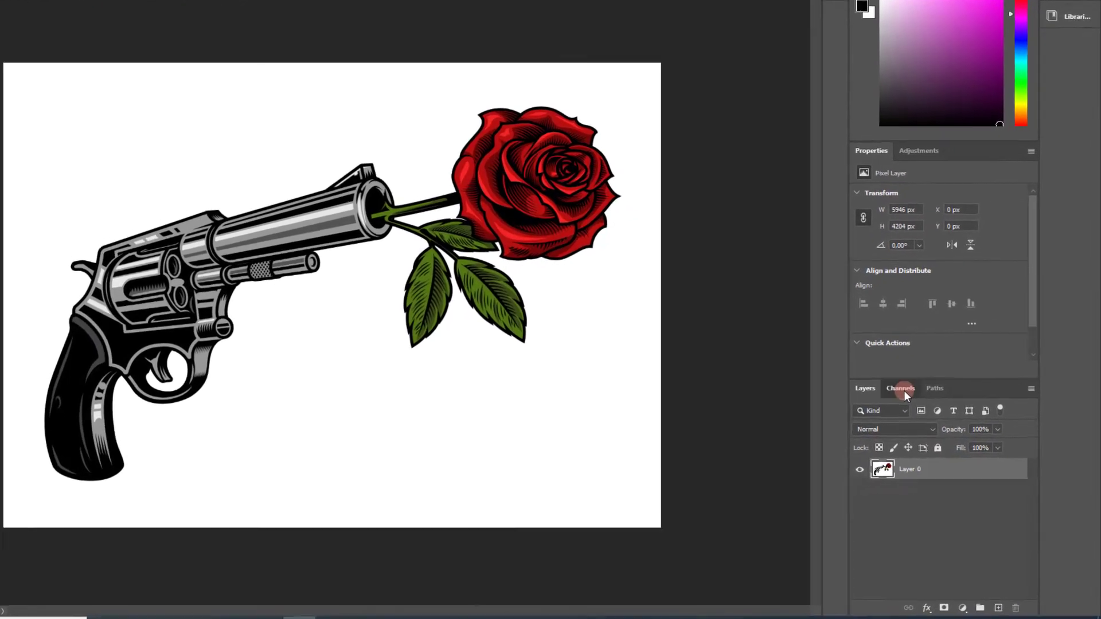
Load the RGB channel's bright areas as a selection, delete them from Layer 0 of the gun-and-rose image, and deselect.
click(929, 399)
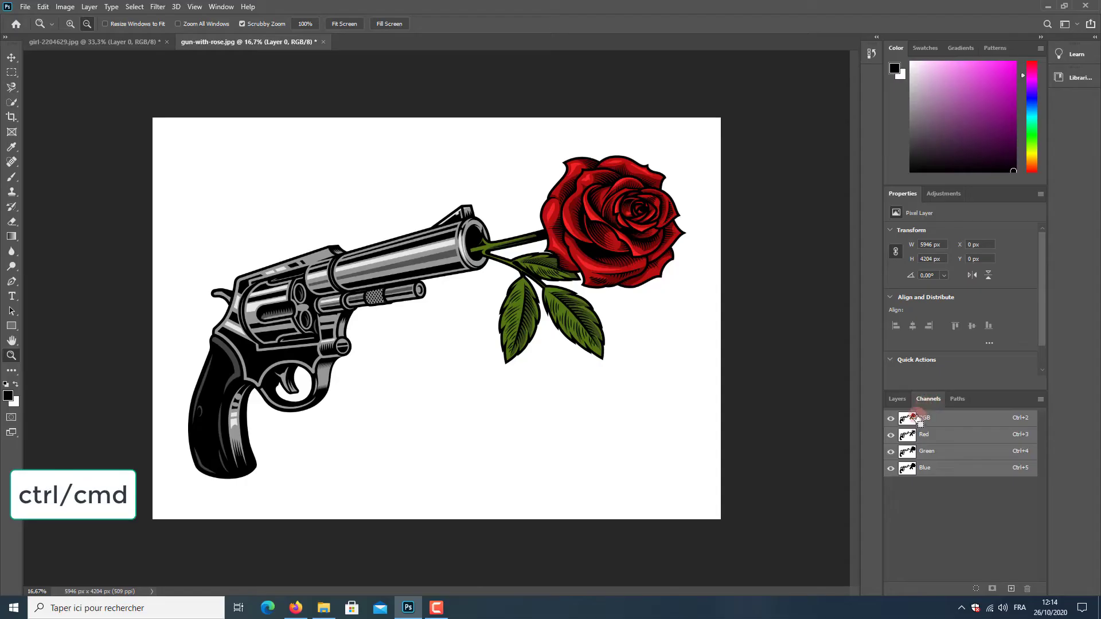
ctrl+click(907, 418)
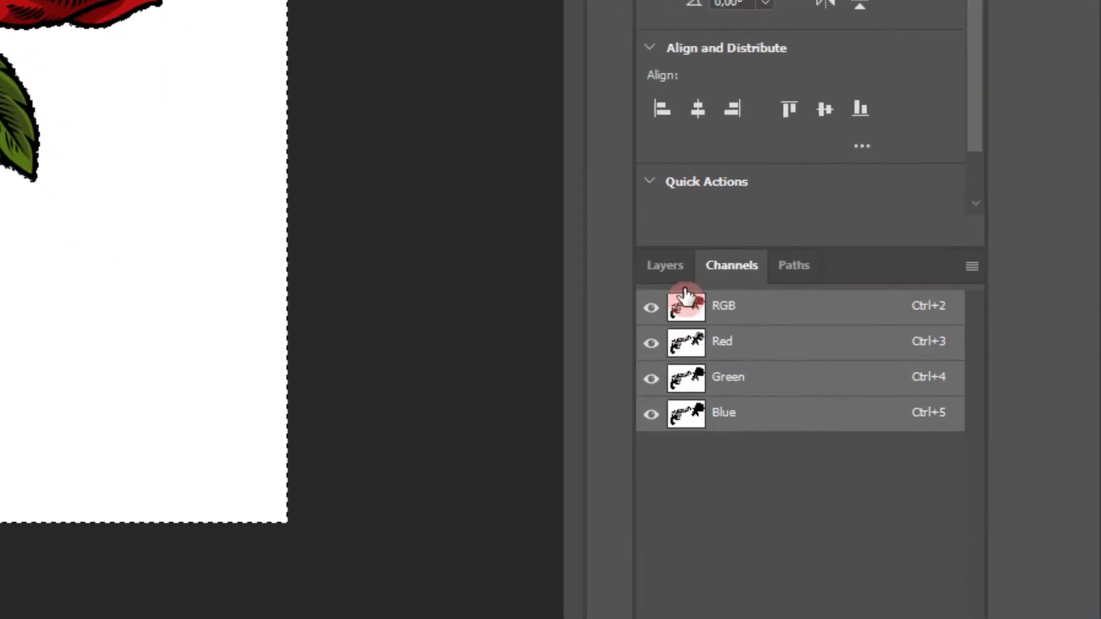
key(Delete)
click(898, 400)
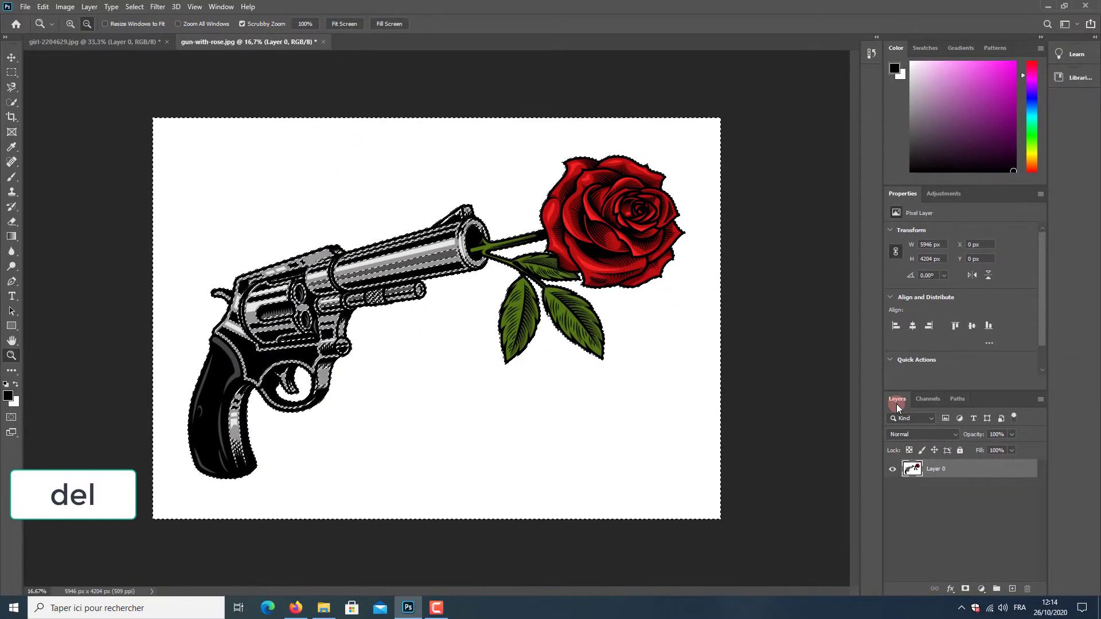
key(Delete)
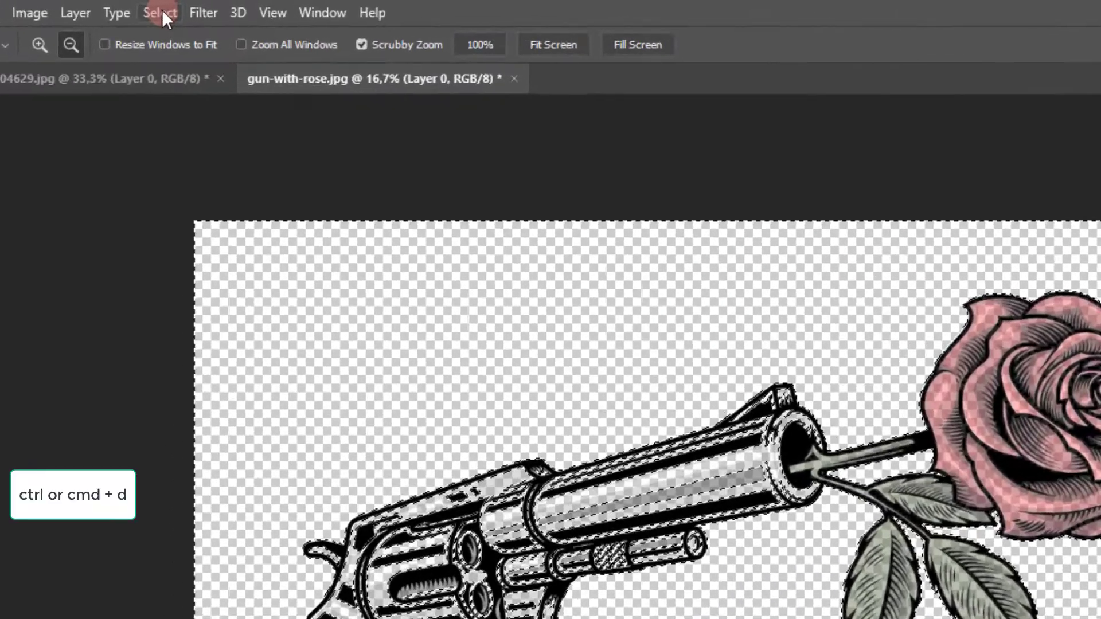
click(163, 13)
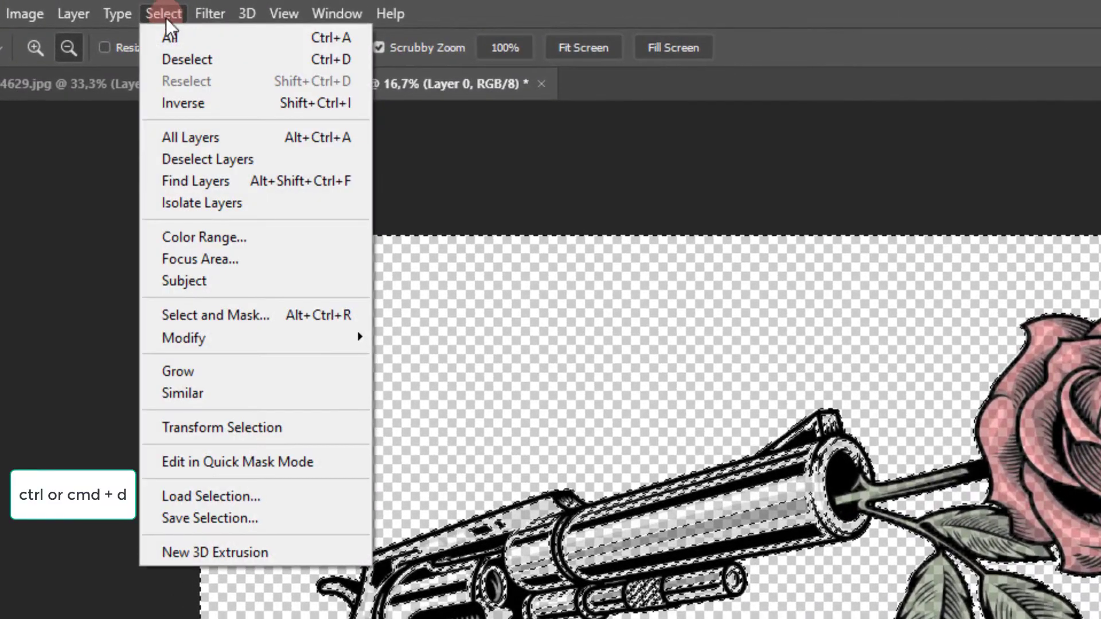
click(178, 58)
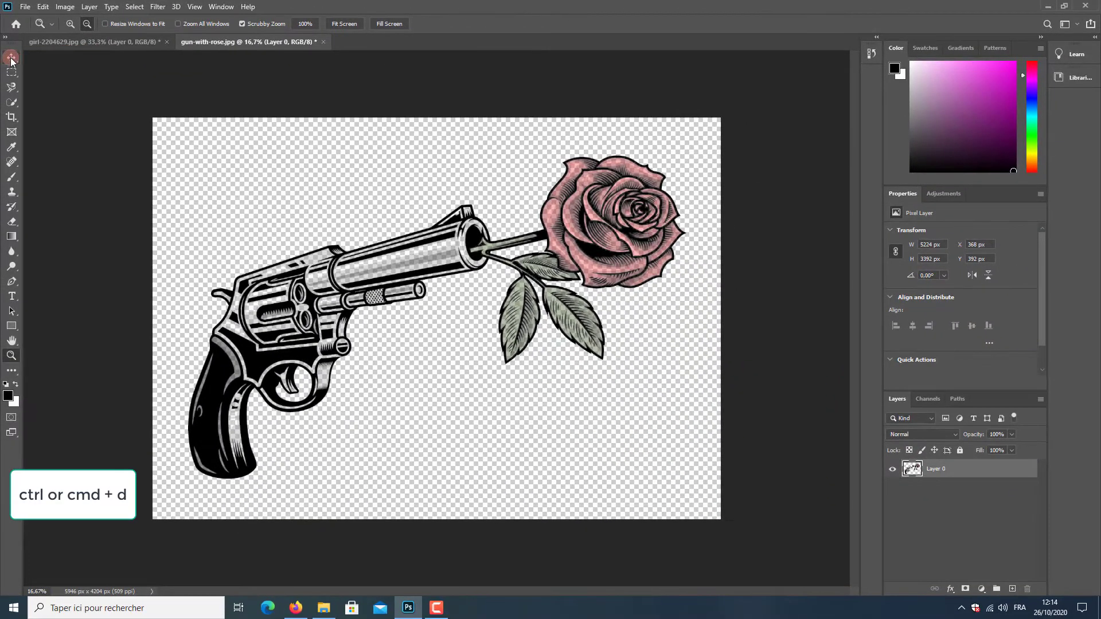
Move the cut-out gun-and-rose artwork into the girl-2204629.jpg document as a new layer over the woman.
click(11, 57)
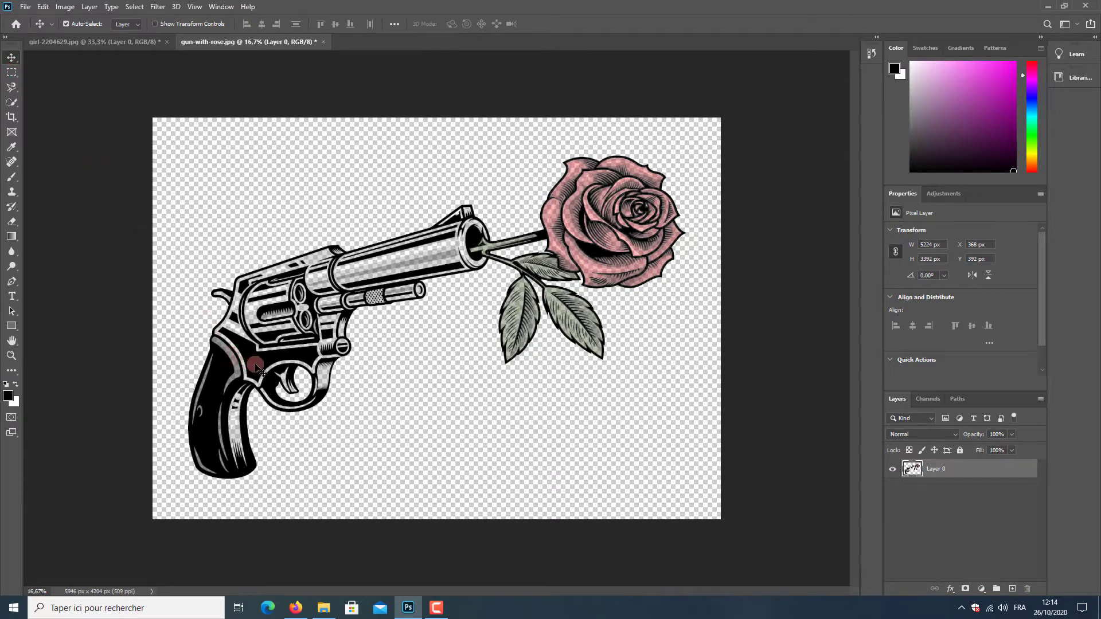
drag(257, 367, 168, 118)
drag(344, 342, 353, 344)
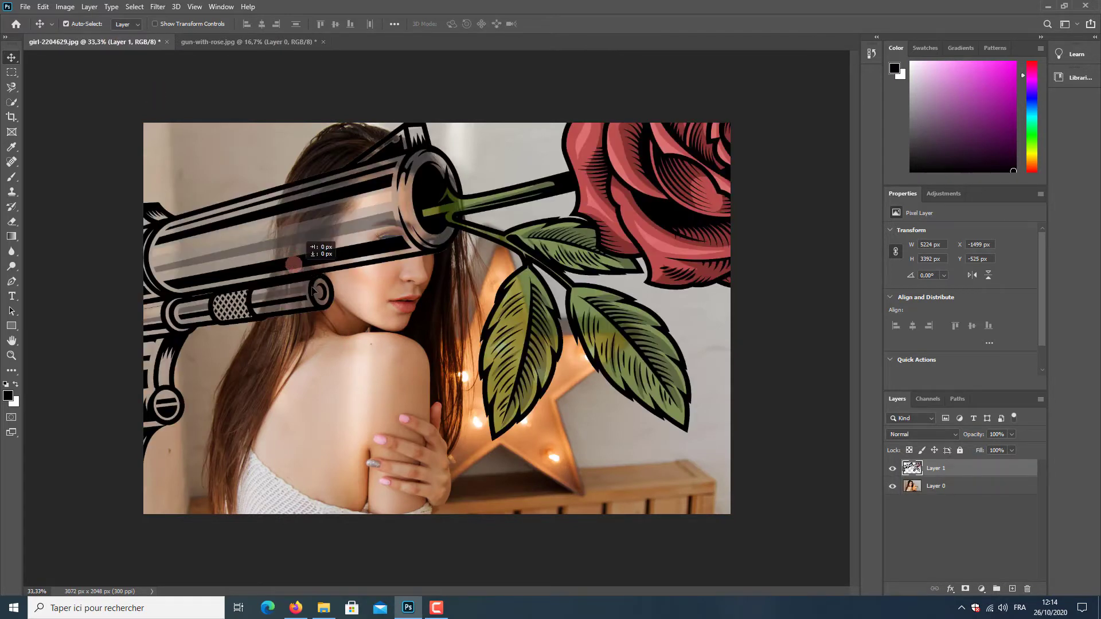
drag(318, 248, 374, 302)
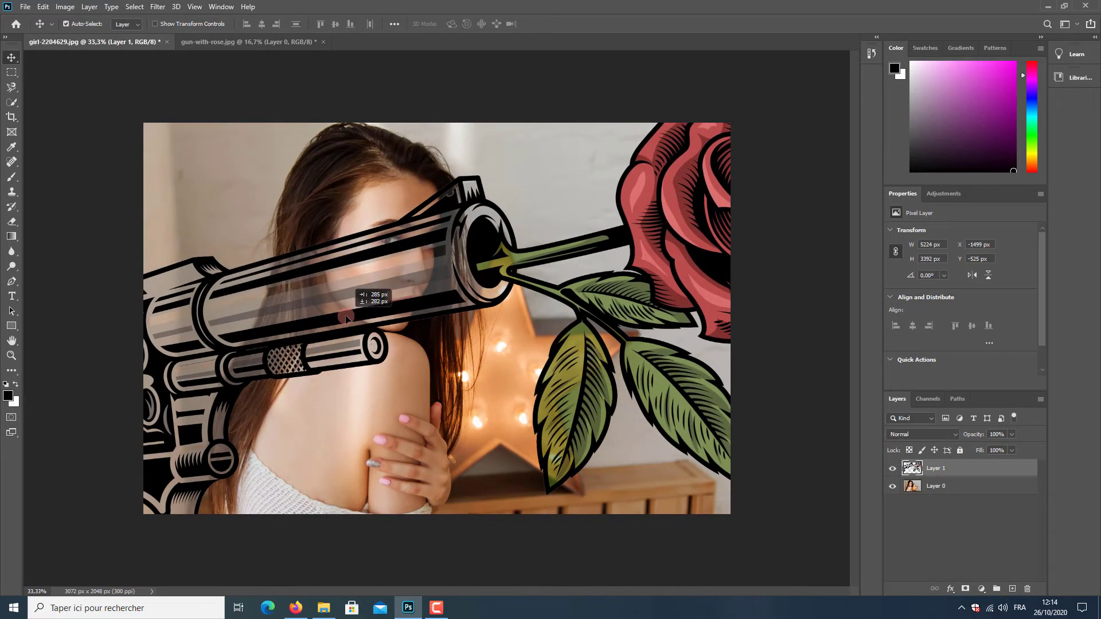
Scale the gun-and-rose layer proportionally to about 16.4% and place it on the woman's bare upper back.
click(11, 356)
alt+click(341, 340)
alt+click(341, 342)
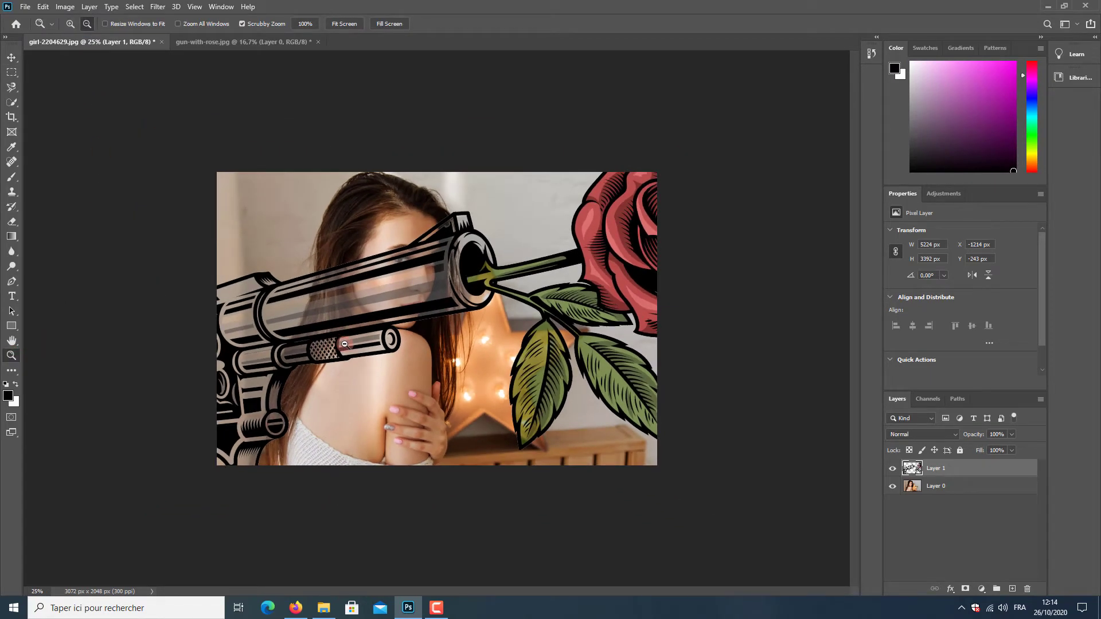
key(ctrl+t)
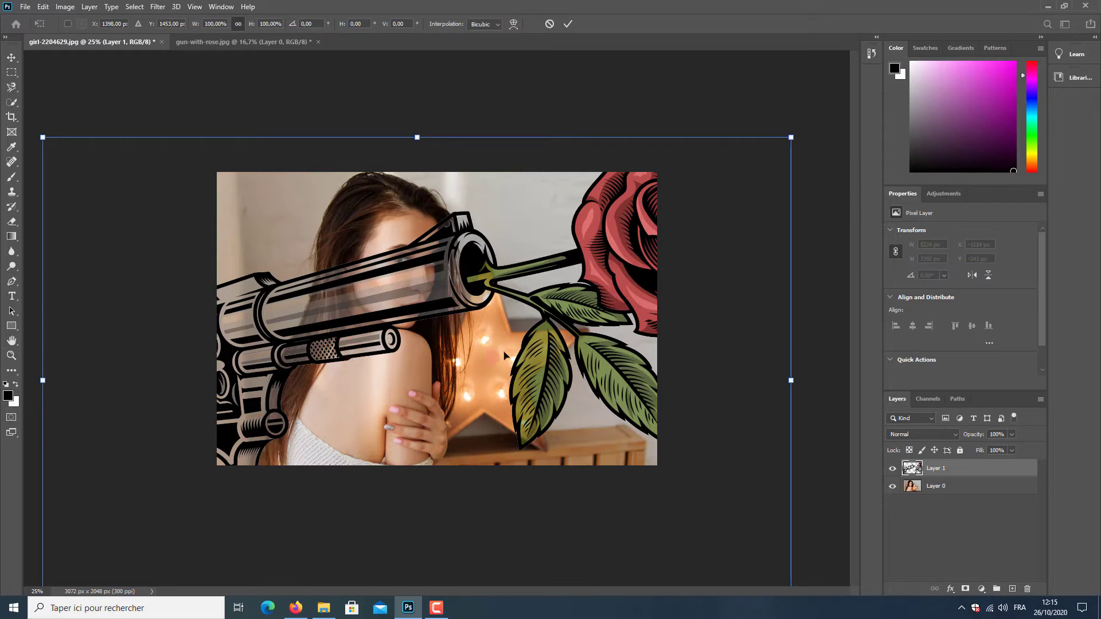
drag(787, 138, 485, 298)
drag(476, 348, 407, 370)
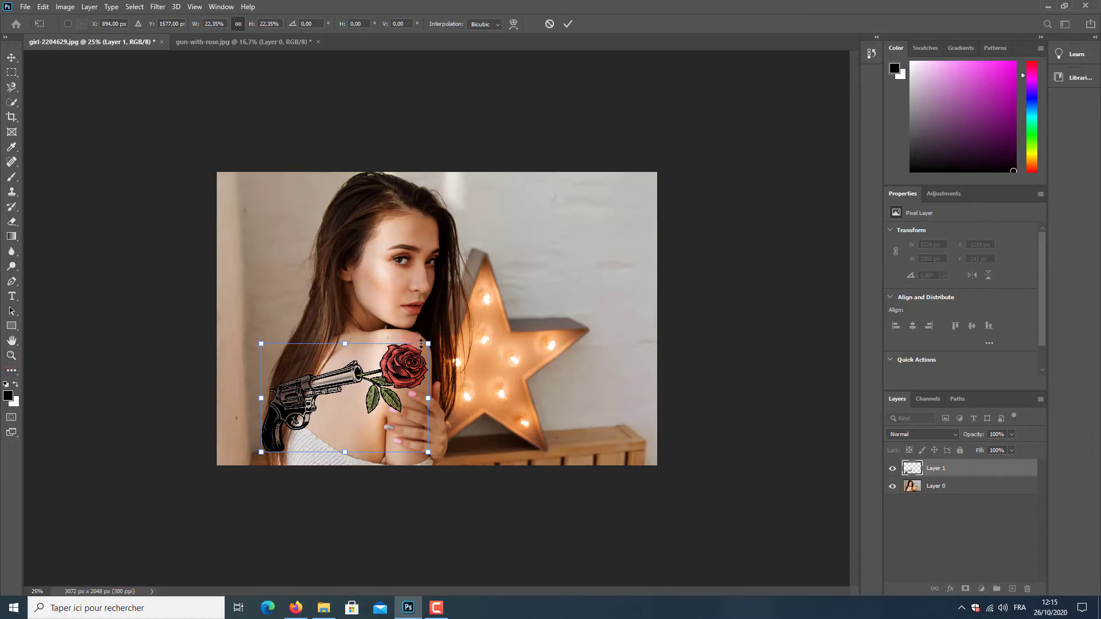
drag(429, 344, 394, 372)
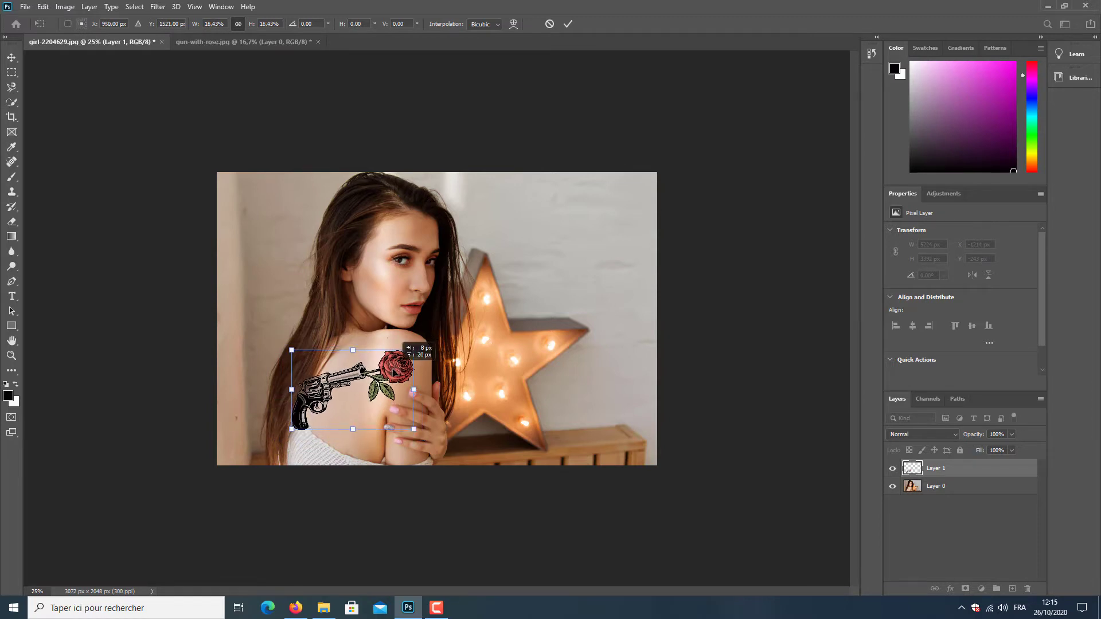
click(569, 25)
Skew the gun-and-rose layer vertically by about -3.7° and shift it slightly down along the woman's back.
click(11, 356)
click(344, 23)
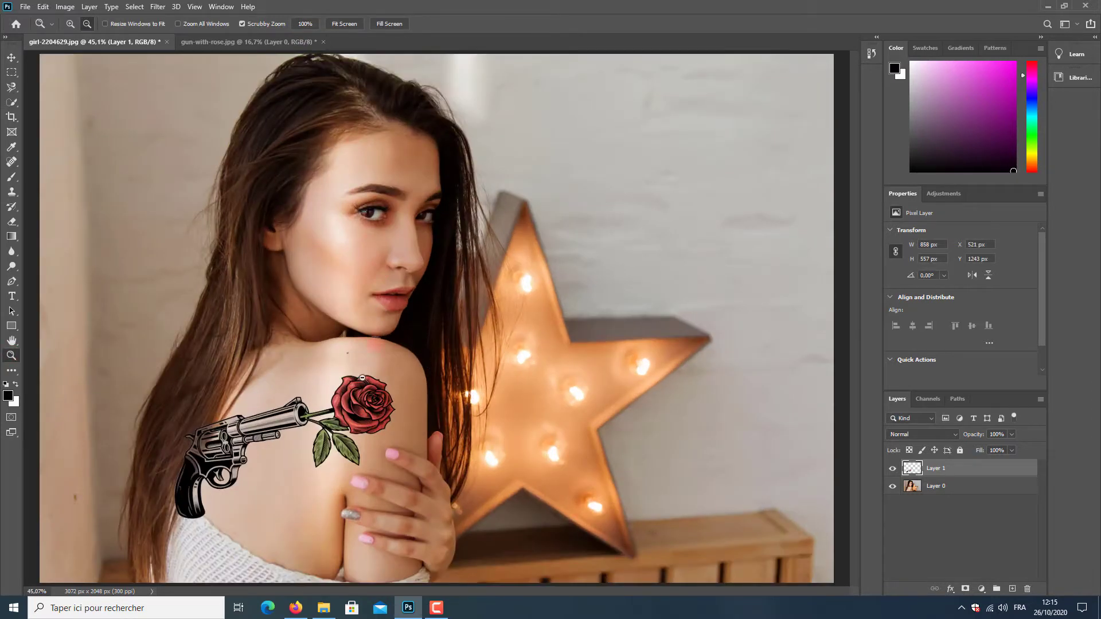
click(11, 58)
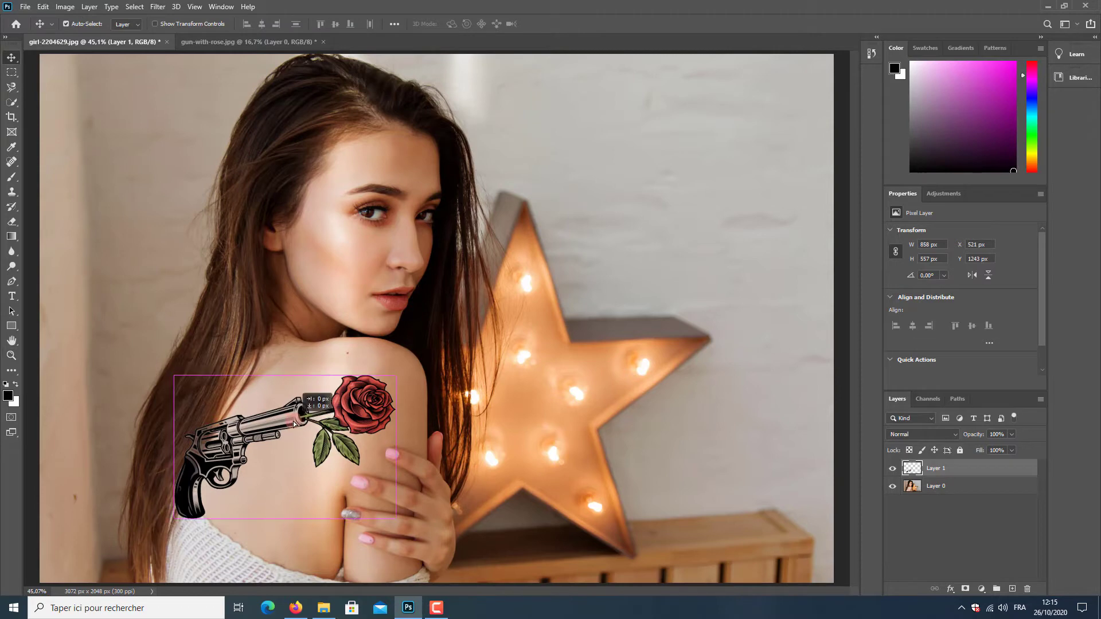
drag(294, 421, 294, 427)
key(ctrl+z)
key(ctrl+t)
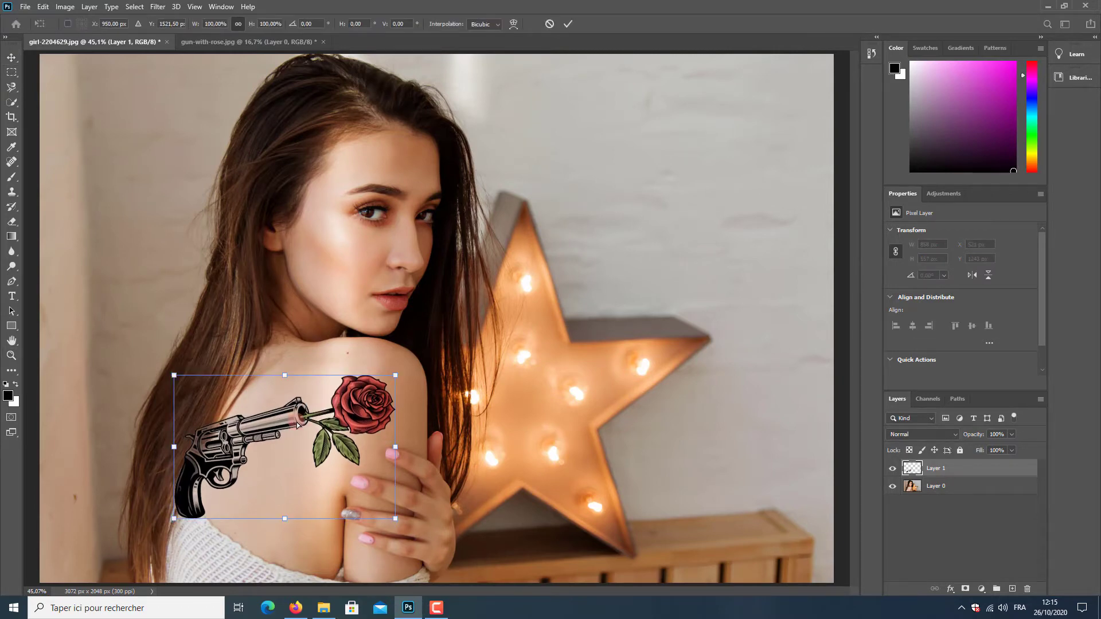
right_click(297, 424)
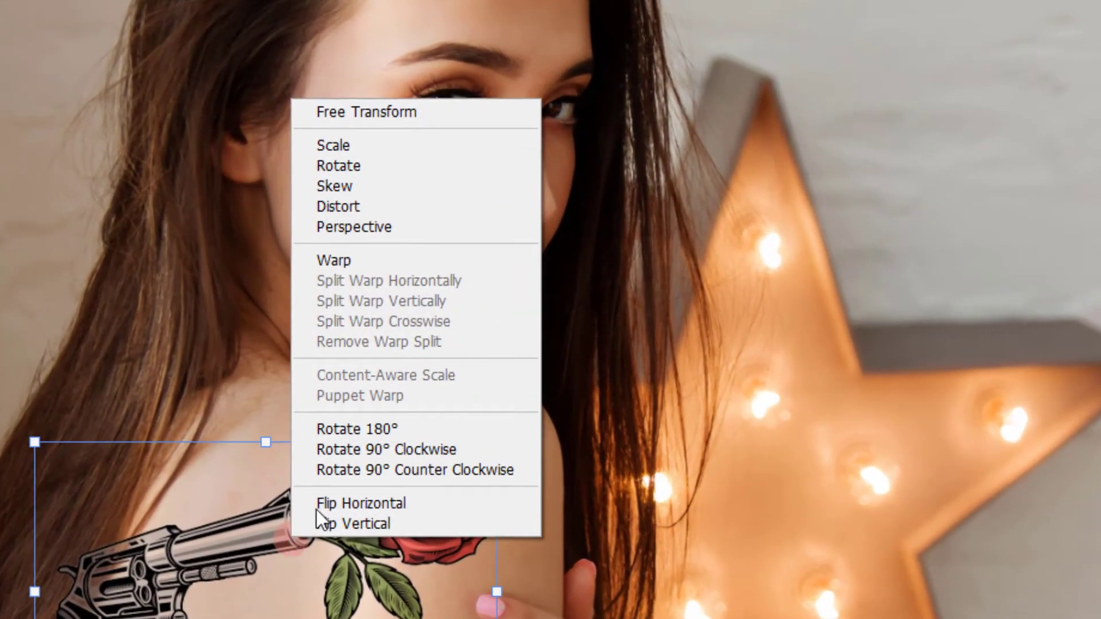
click(374, 229)
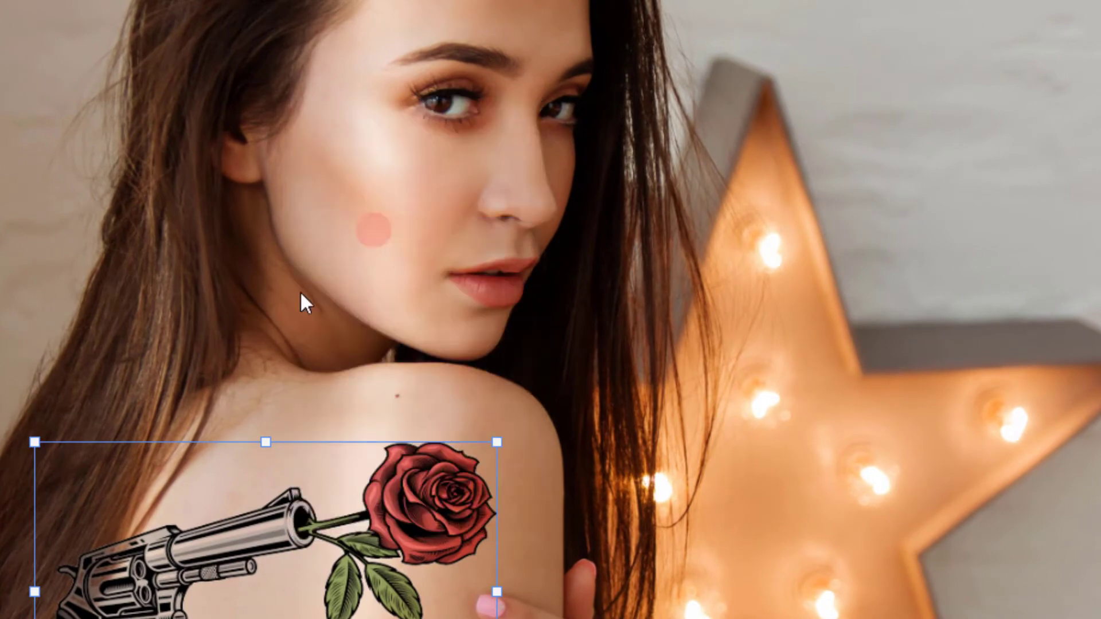
drag(34, 442, 35, 448)
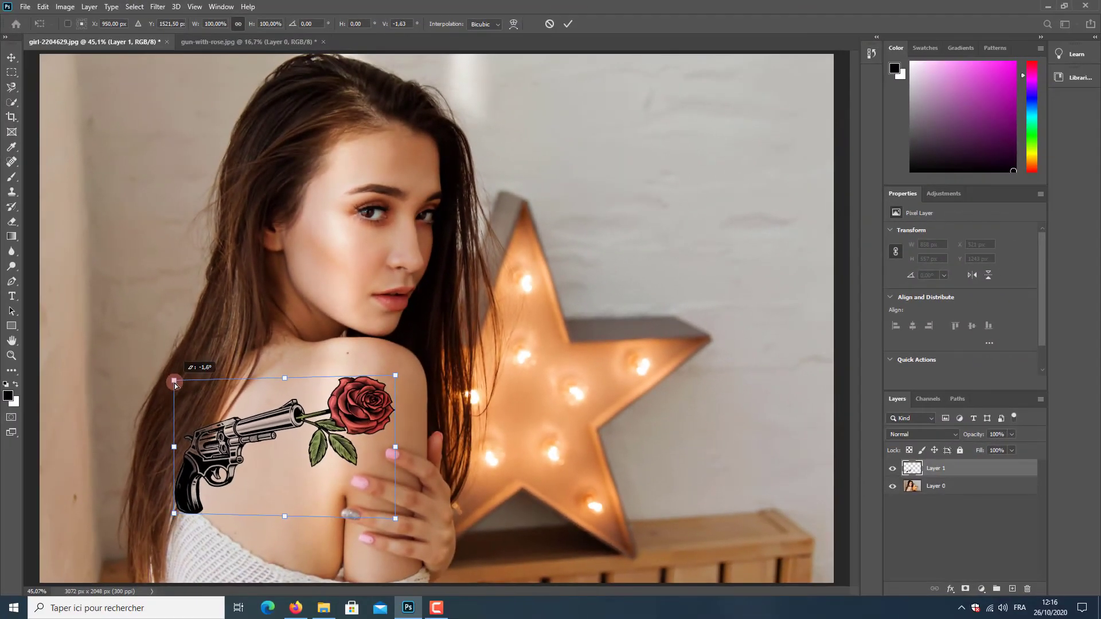
drag(174, 383, 182, 393)
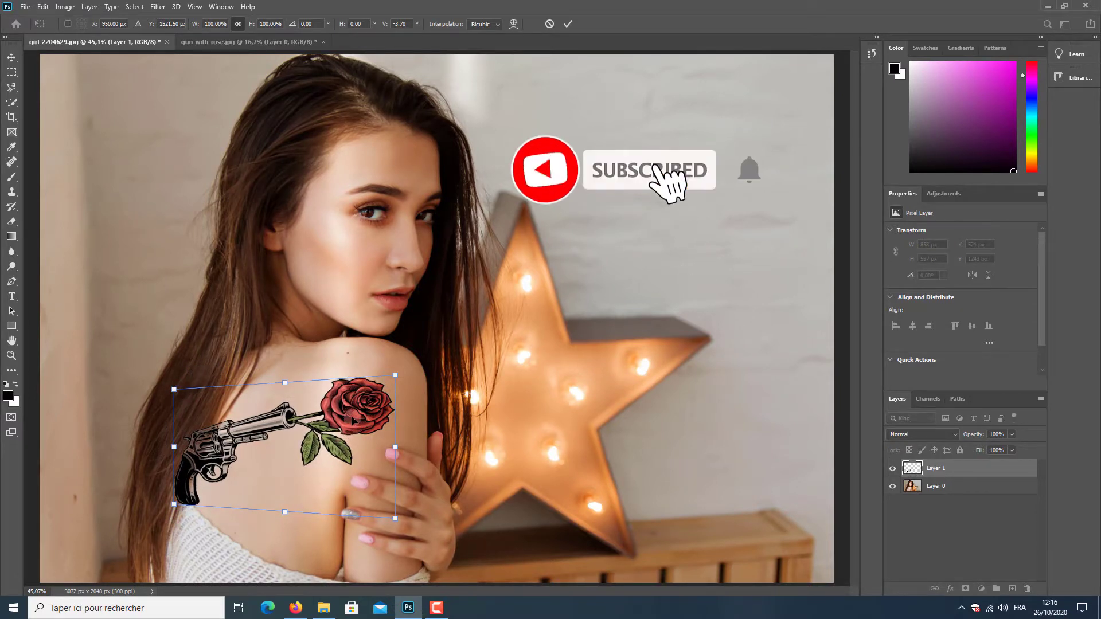
drag(352, 420, 349, 424)
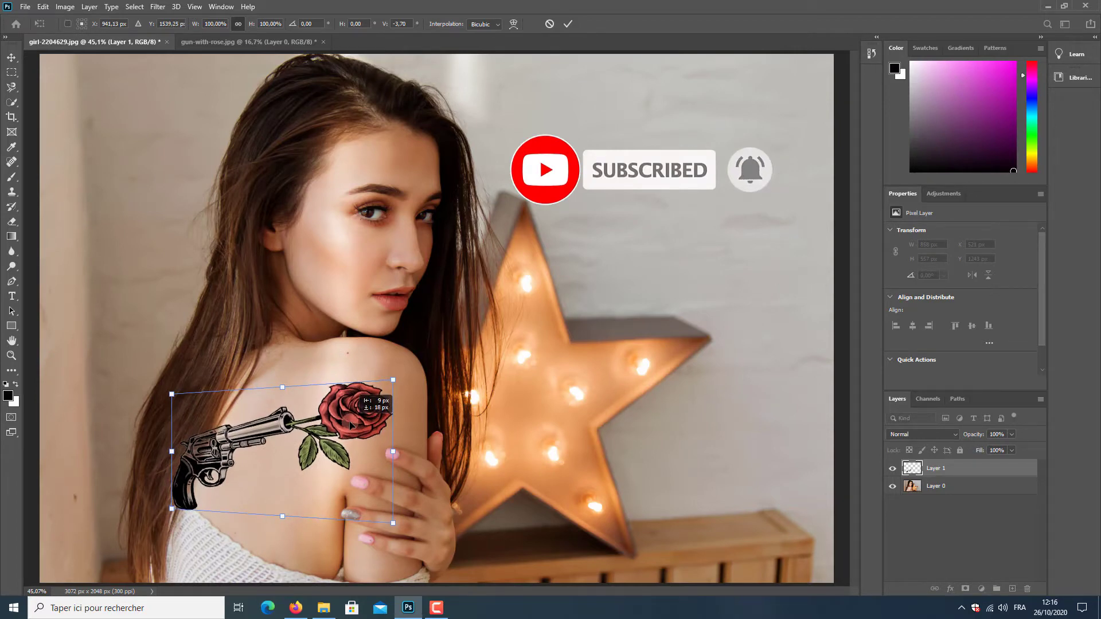
Warp the corners on the grip side and the rose side so the artwork follows the back and shoulder, and apply the transform.
right_click(350, 424)
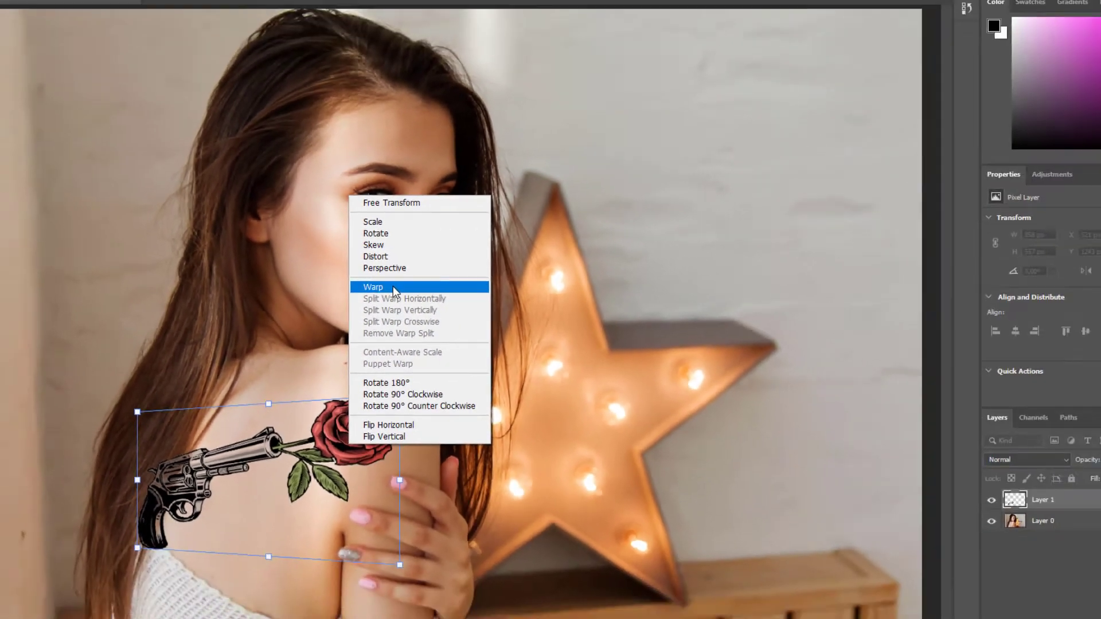
click(394, 286)
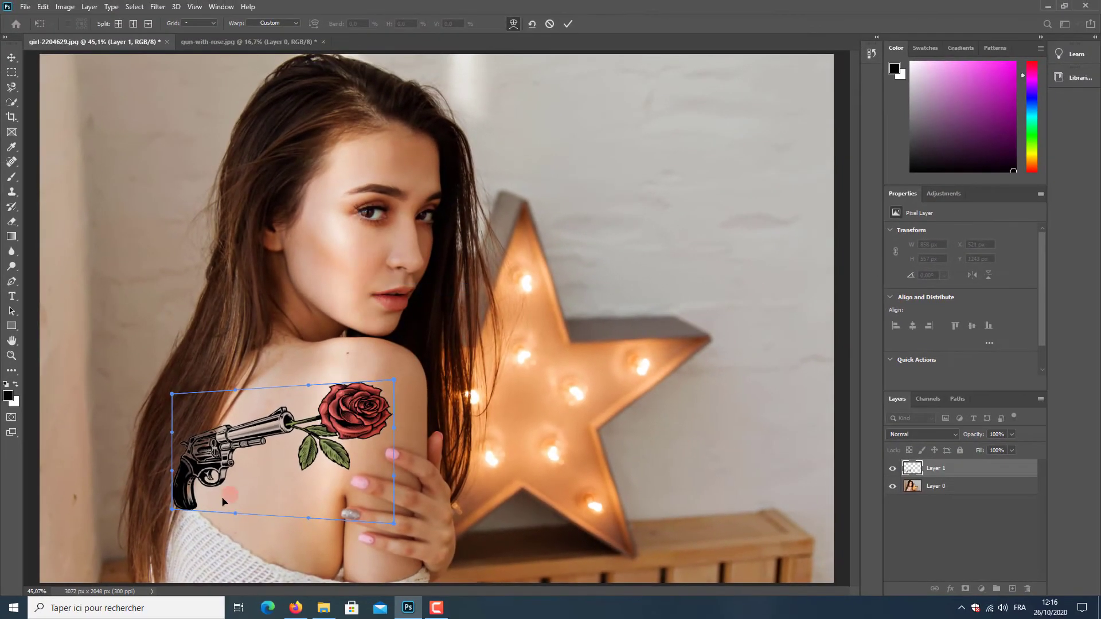
drag(139, 547, 137, 555)
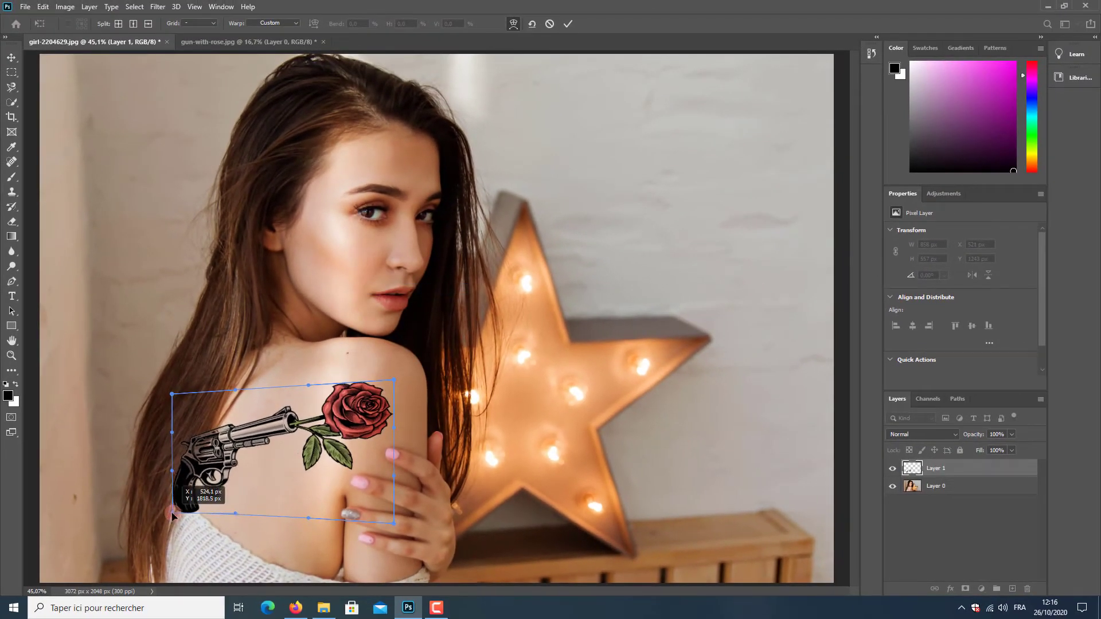
drag(172, 515, 170, 519)
drag(393, 523, 411, 500)
drag(393, 381, 390, 374)
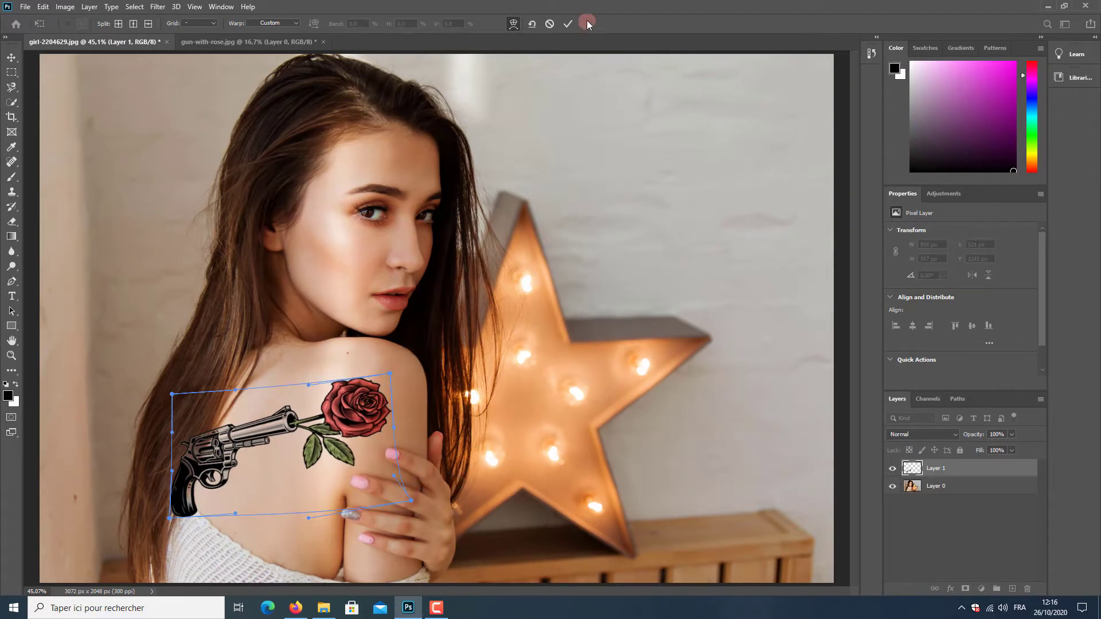
click(568, 24)
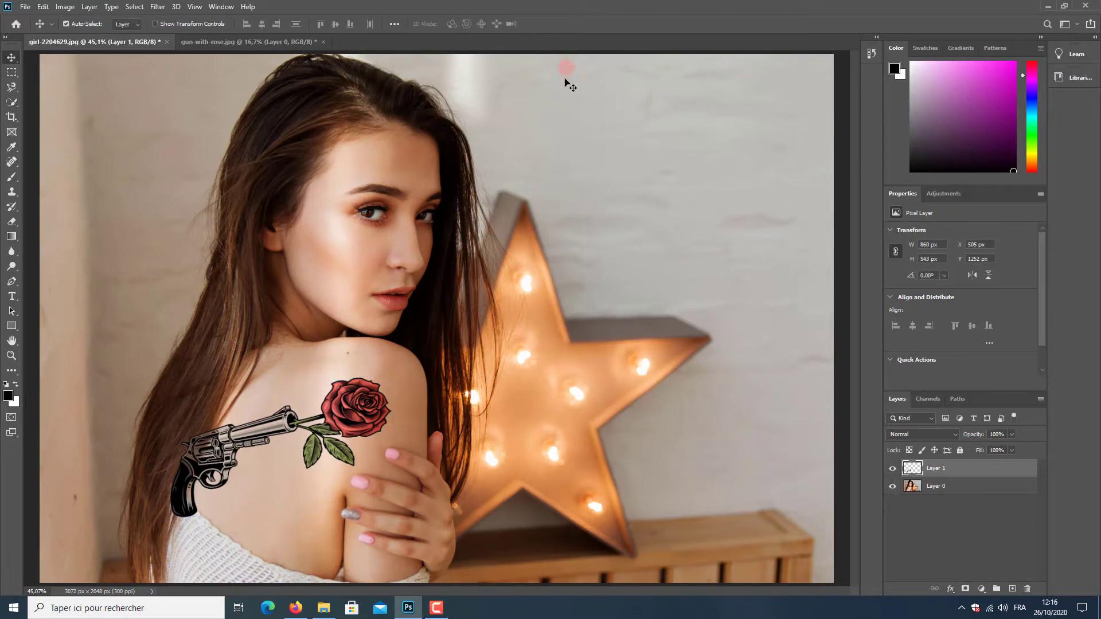
Start Puppet Warp on the gun-and-rose layer and leave it without placing any pins.
click(45, 7)
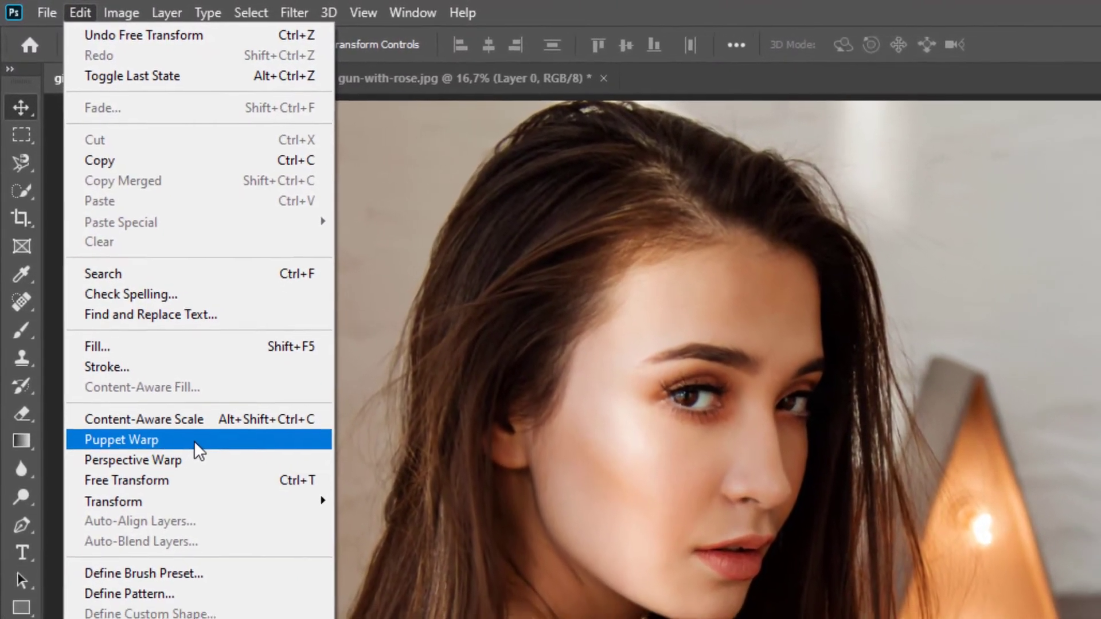
click(193, 440)
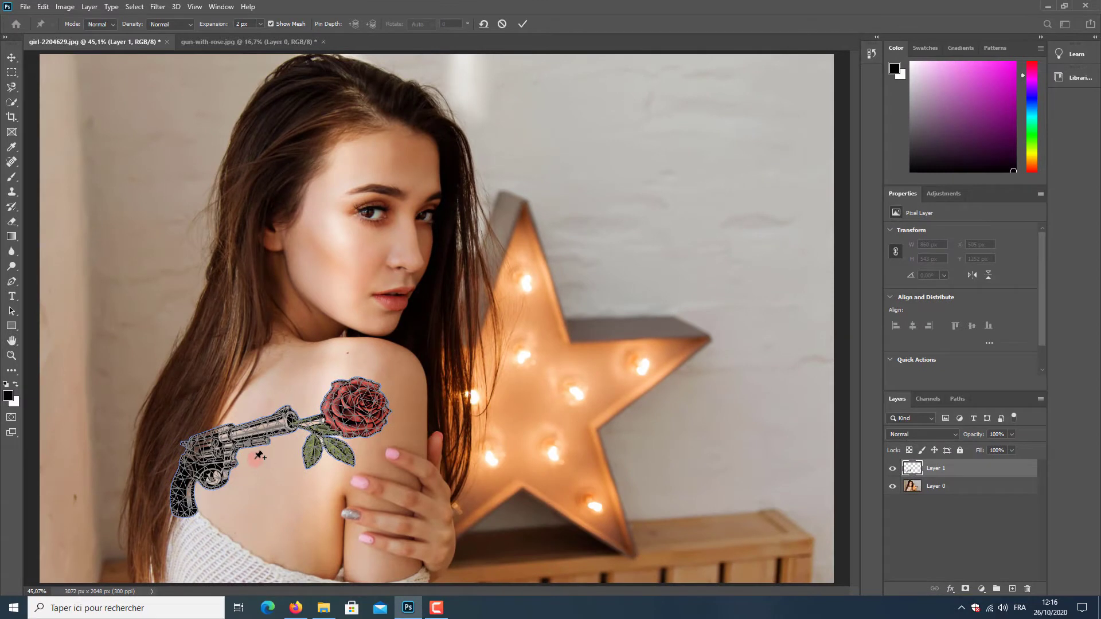
click(525, 23)
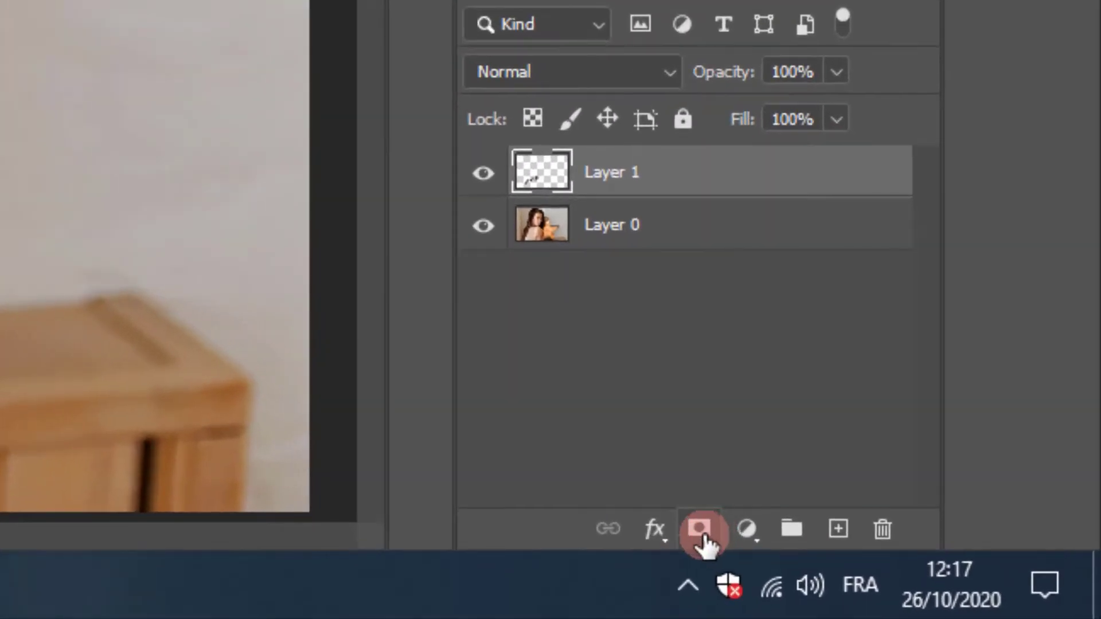
Add a layer mask to Layer 1 and set the layer's opacity to 55%.
click(965, 589)
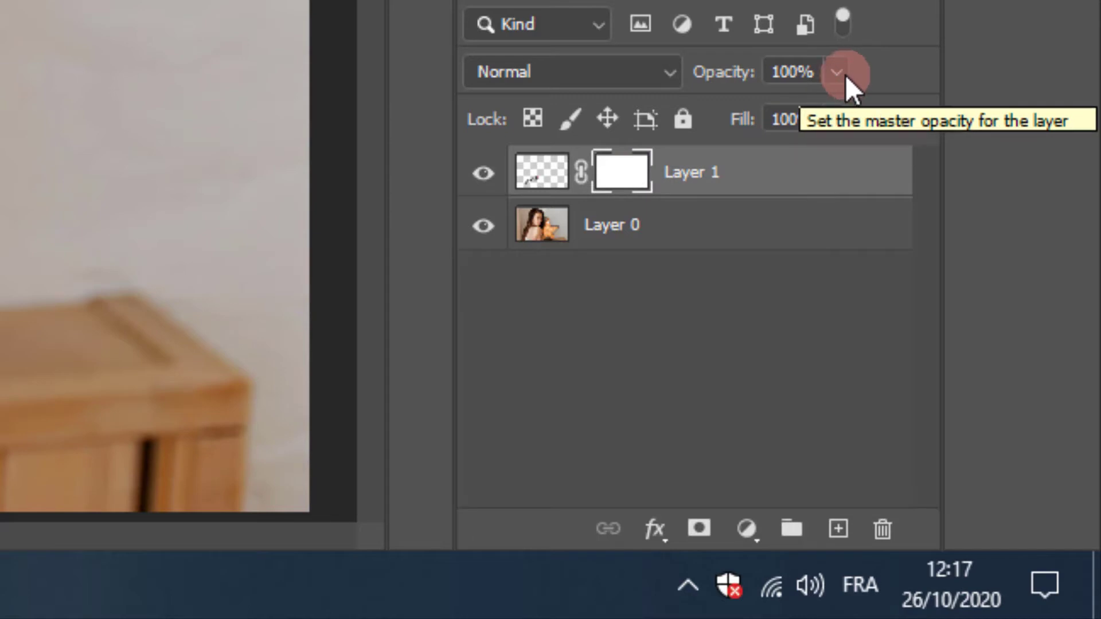
drag(844, 77, 769, 109)
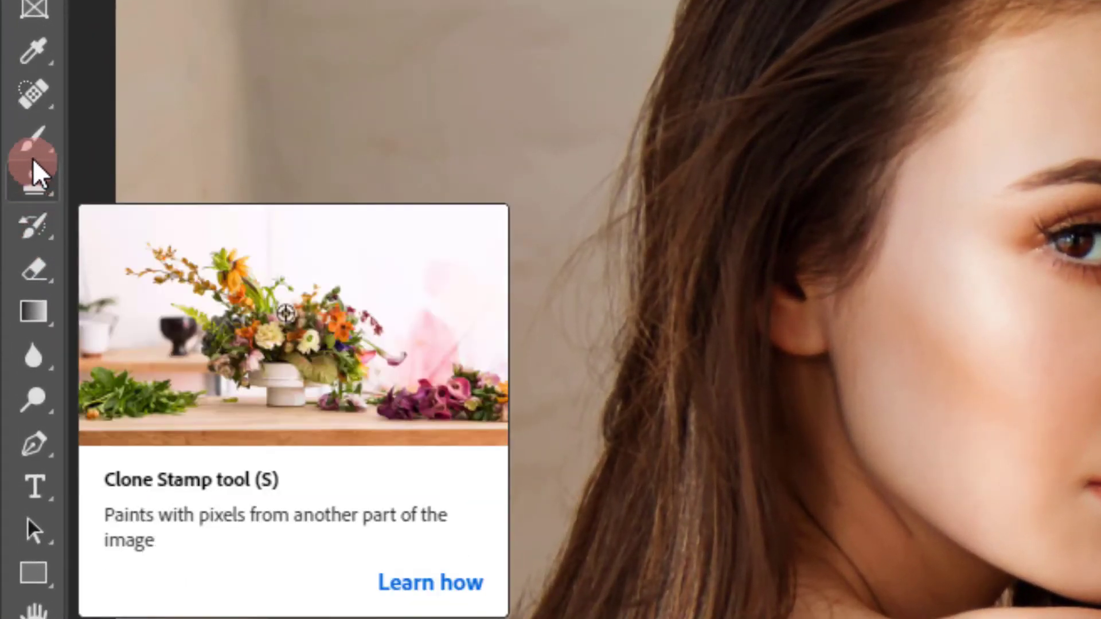
Choose the Brush tool and set the soft round brush's size to 25 px for work on the layer mask.
right_click(33, 145)
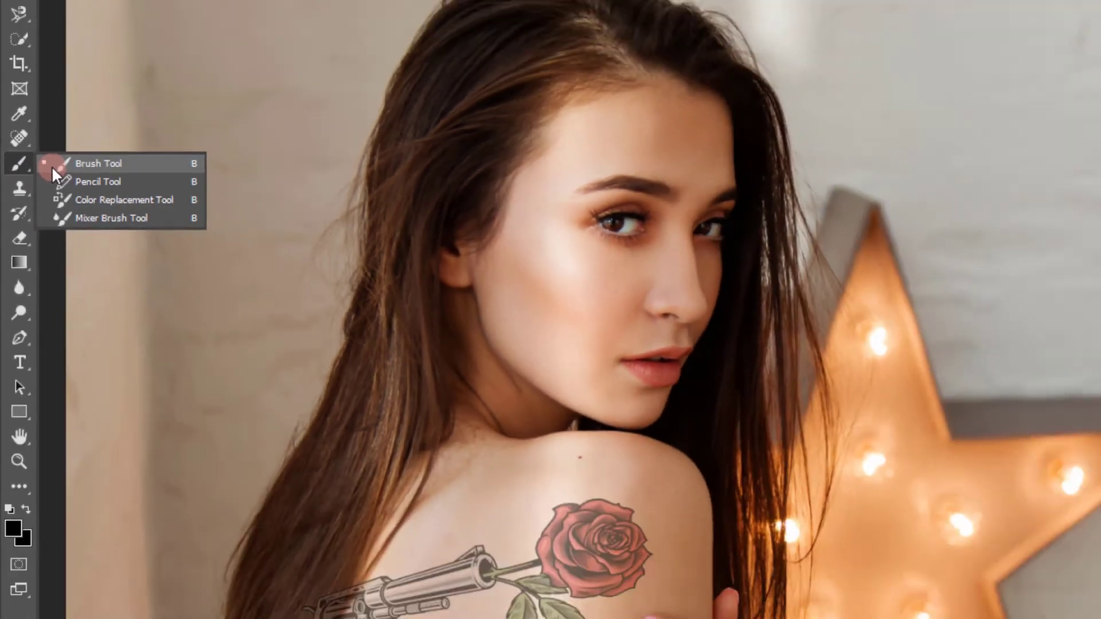
click(92, 144)
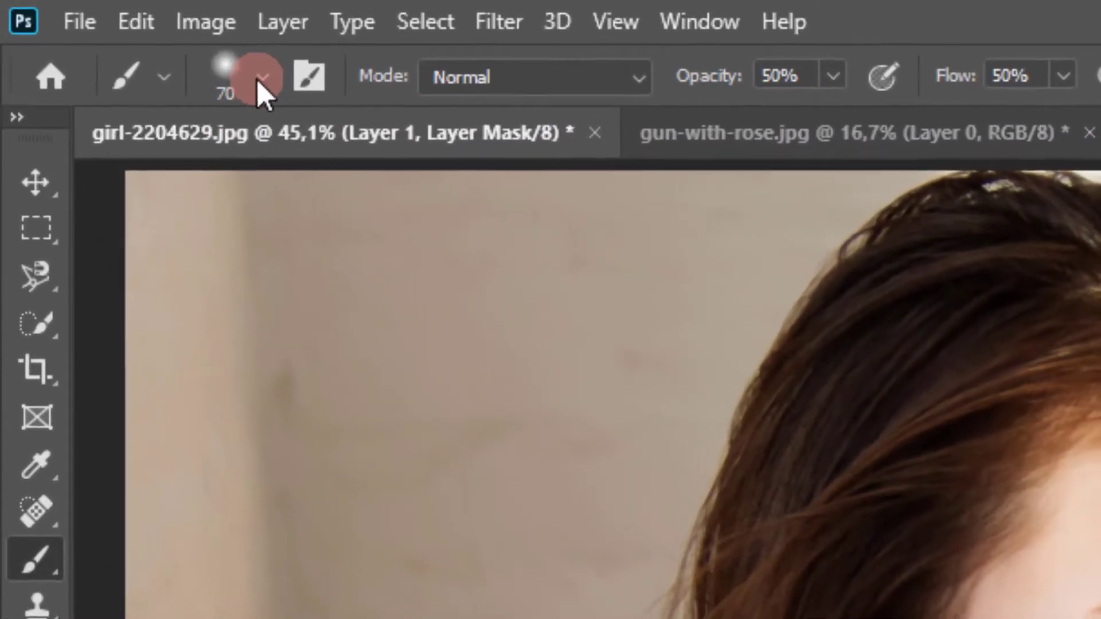
click(83, 24)
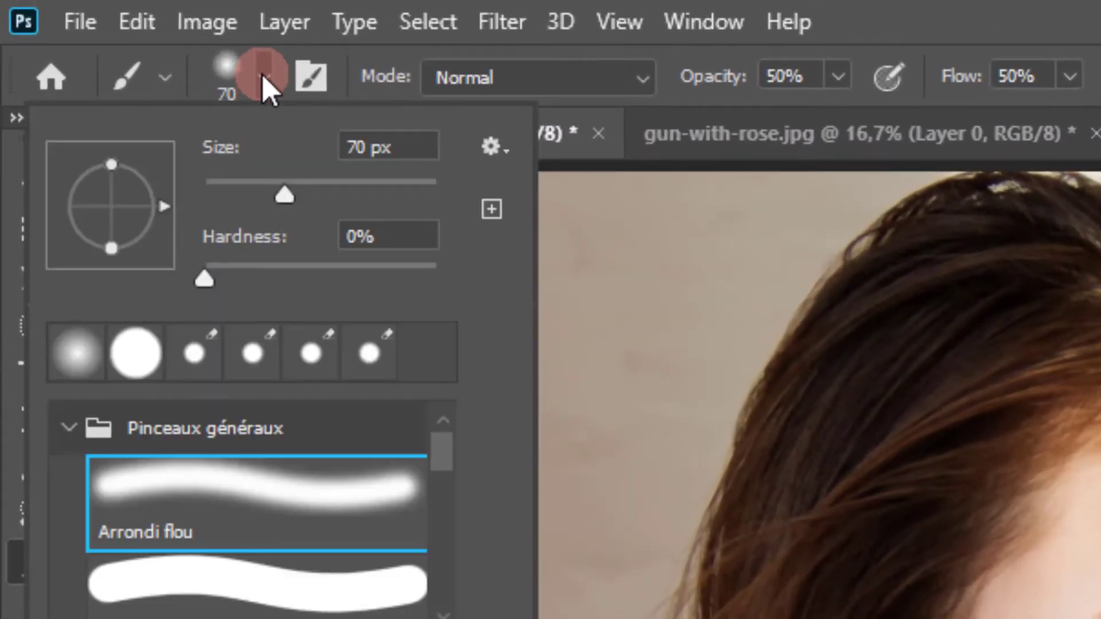
drag(284, 195, 234, 198)
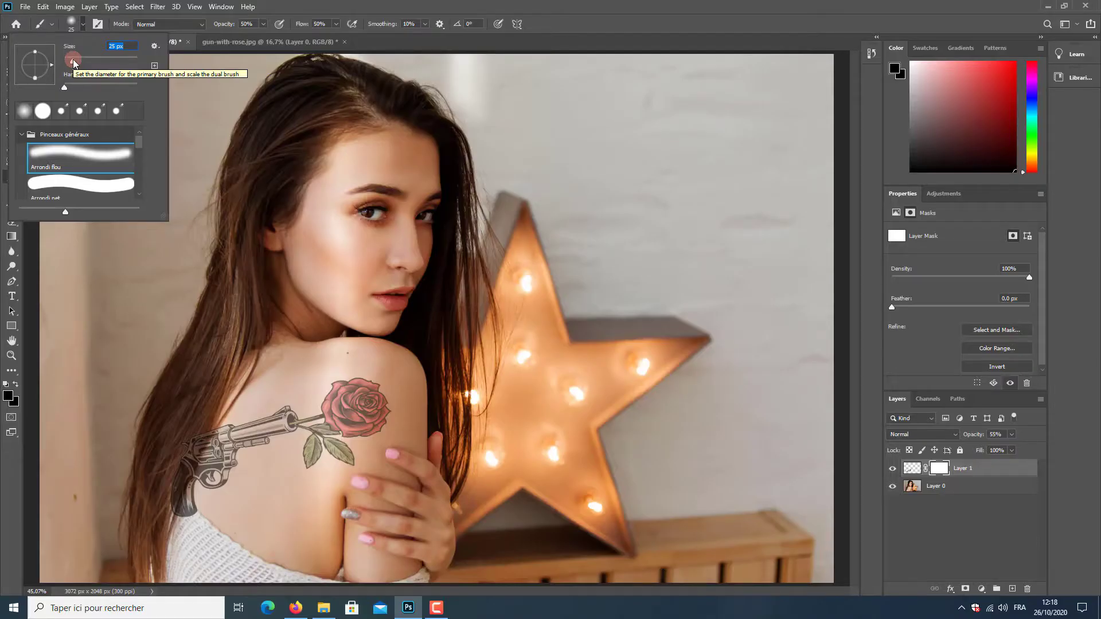
Set the brush's opacity and flow to 100%, and paint black on Layer 1's mask to hide the gun grip where it covers the hair.
click(83, 25)
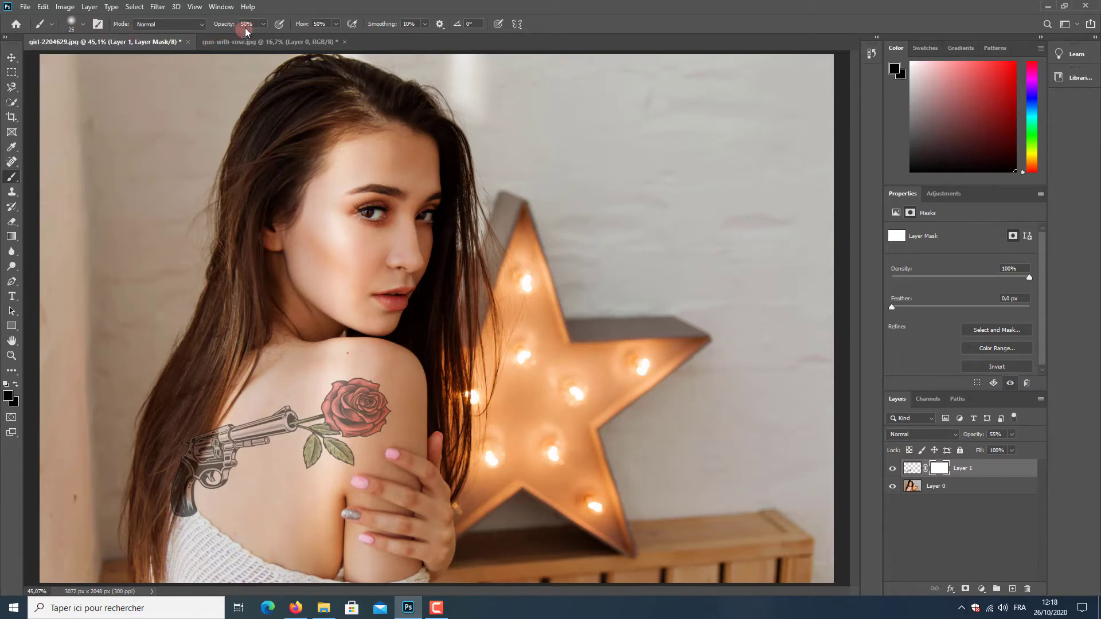
drag(263, 23, 285, 37)
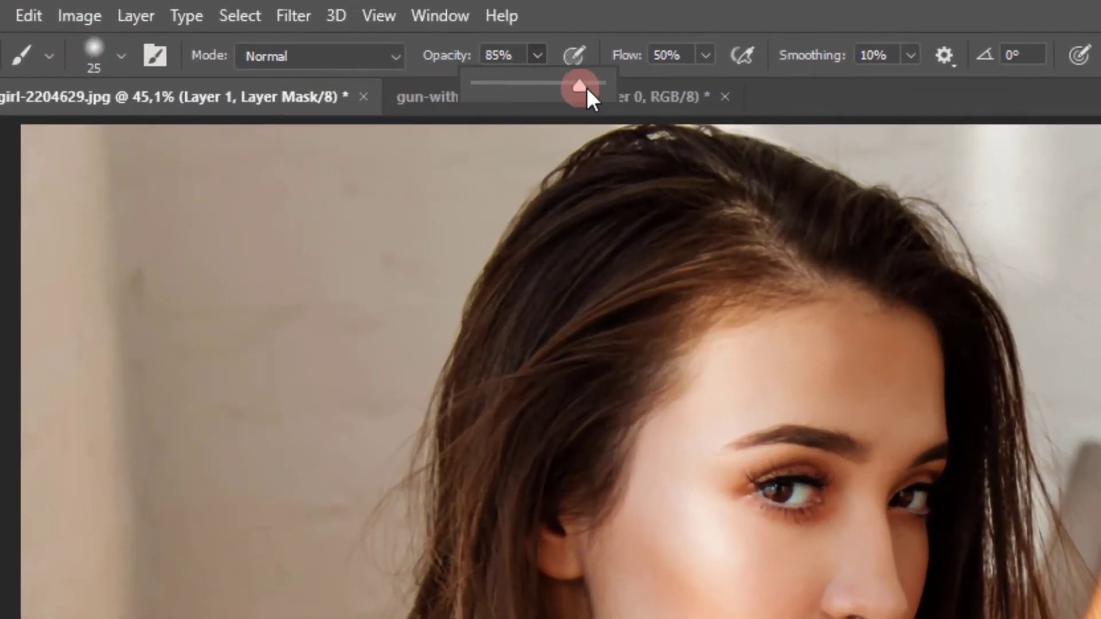
drag(710, 55, 749, 119)
key(Return)
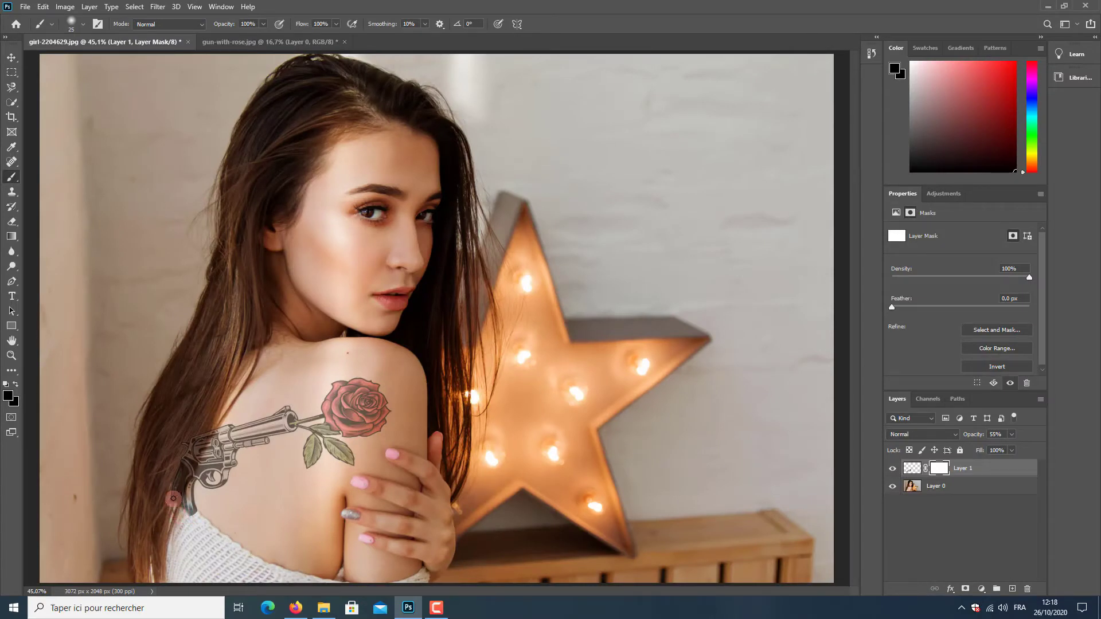
mouse_move(173, 499)
mouse_down()
mouse_move(161, 523)
mouse_move(161, 499)
mouse_move(168, 528)
mouse_move(192, 440)
mouse_up()
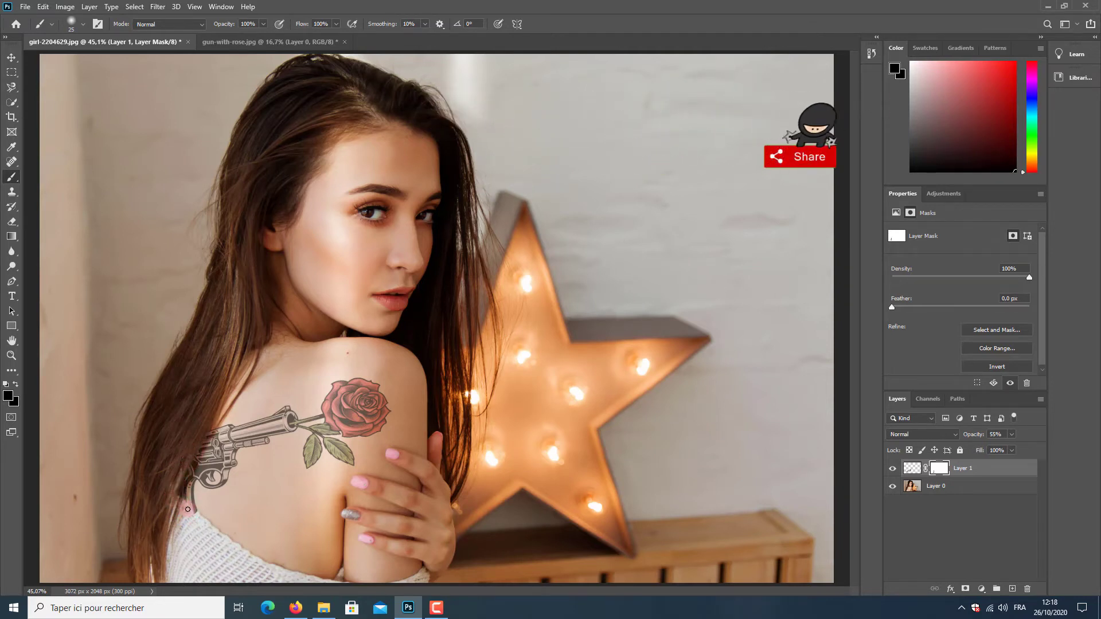
mouse_move(196, 443)
mouse_down()
mouse_move(209, 437)
mouse_move(182, 482)
mouse_move(205, 435)
mouse_move(199, 446)
mouse_up()
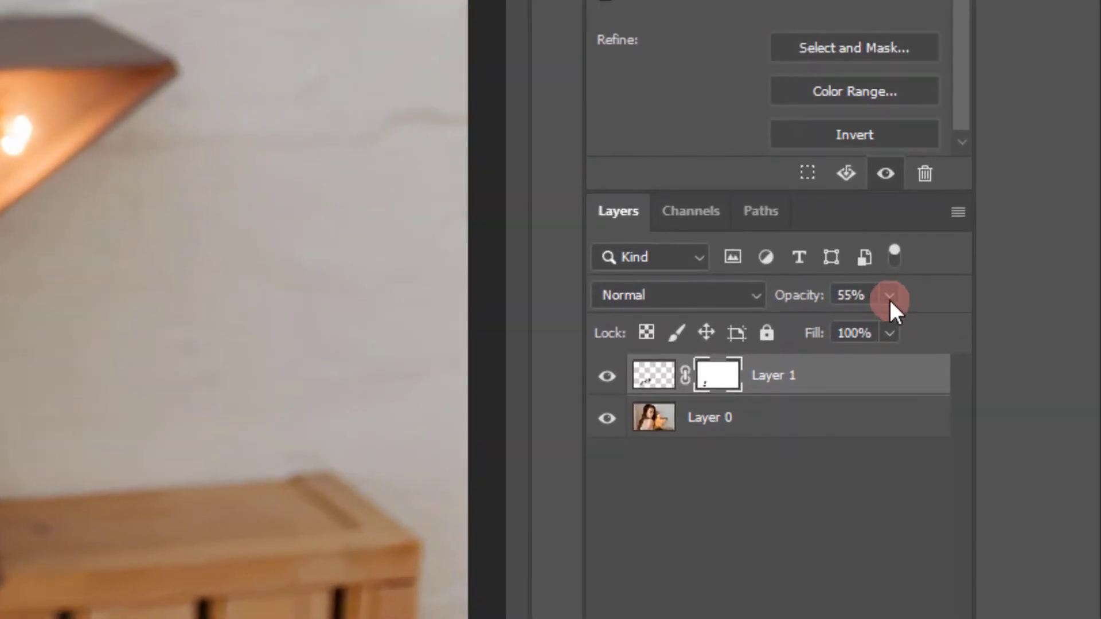
Set Layer 1's opacity to 100% and apply a Gaussian Blur with a 0.5 px radius to its artwork.
drag(890, 299, 946, 338)
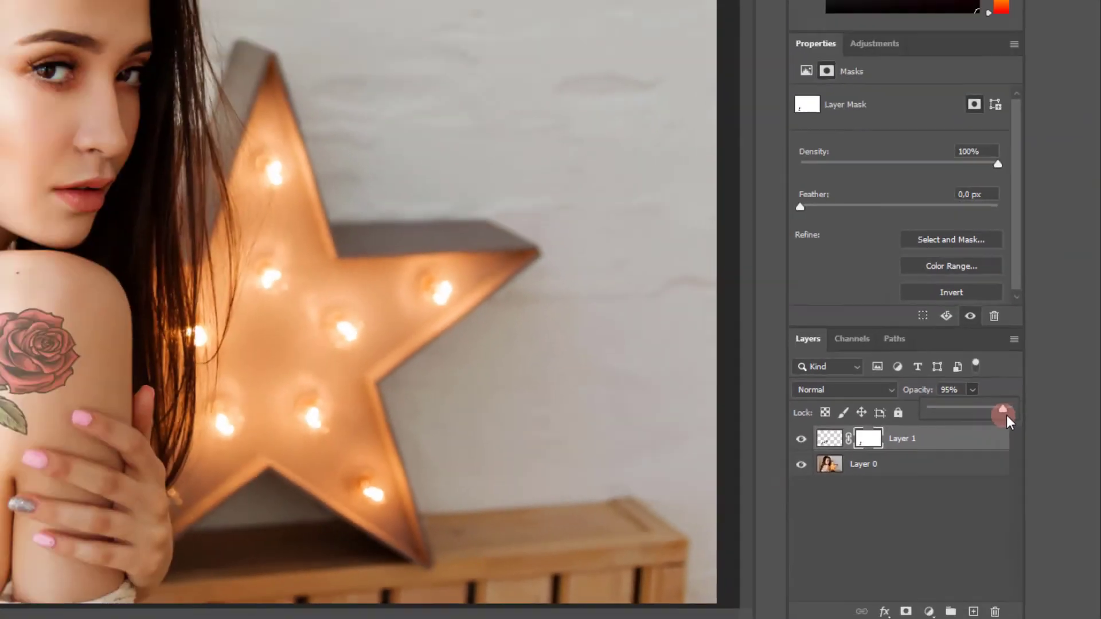
drag(1006, 415, 1009, 415)
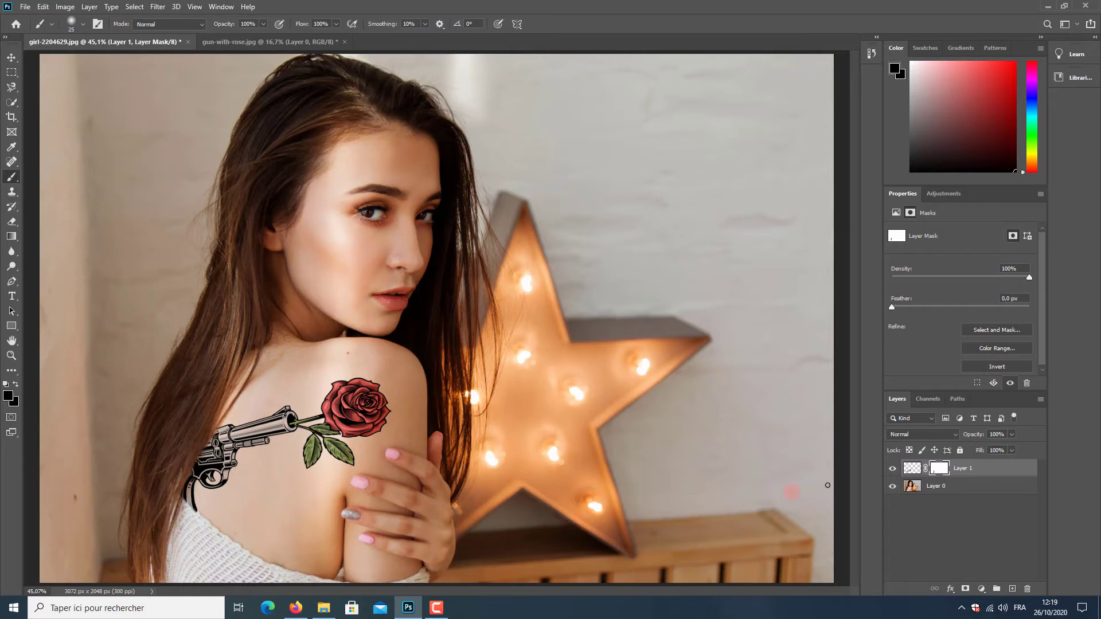
click(912, 469)
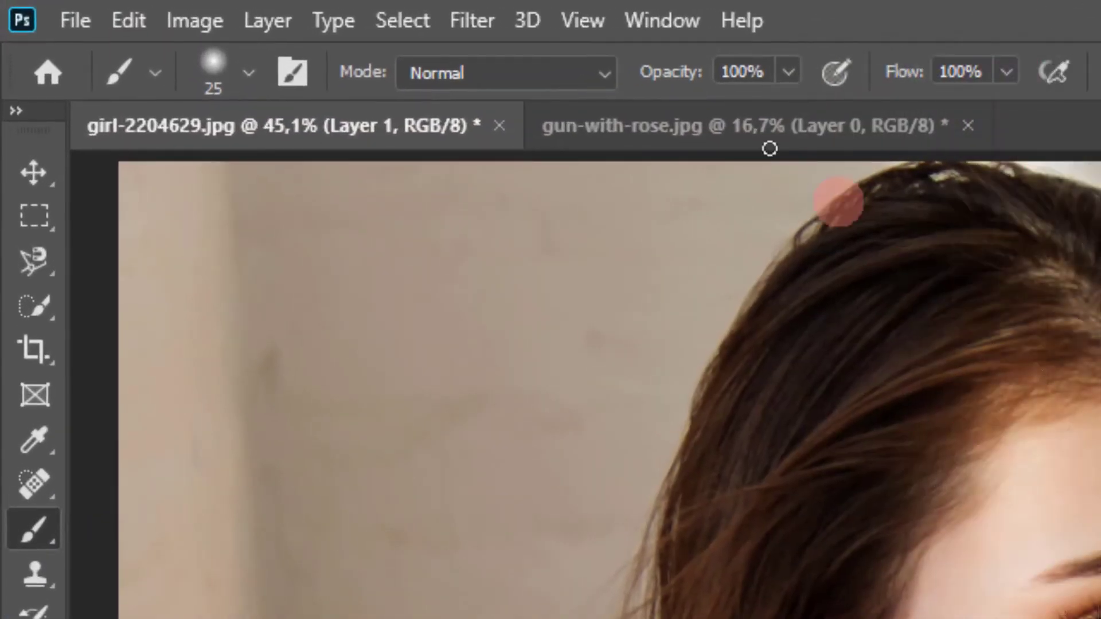
click(473, 11)
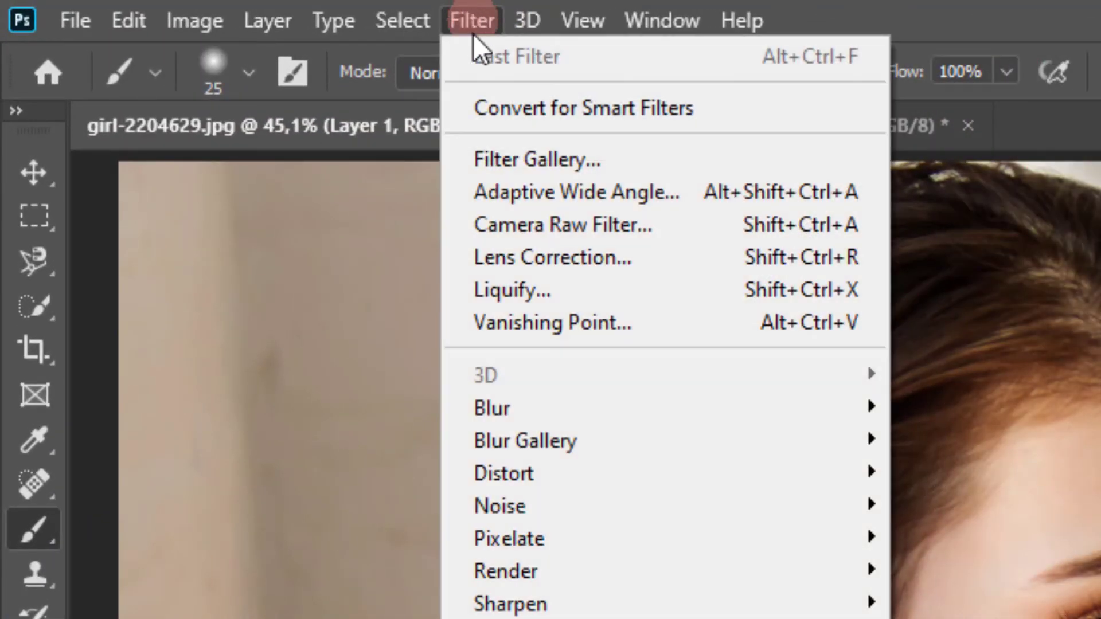
mouse_move(676, 413)
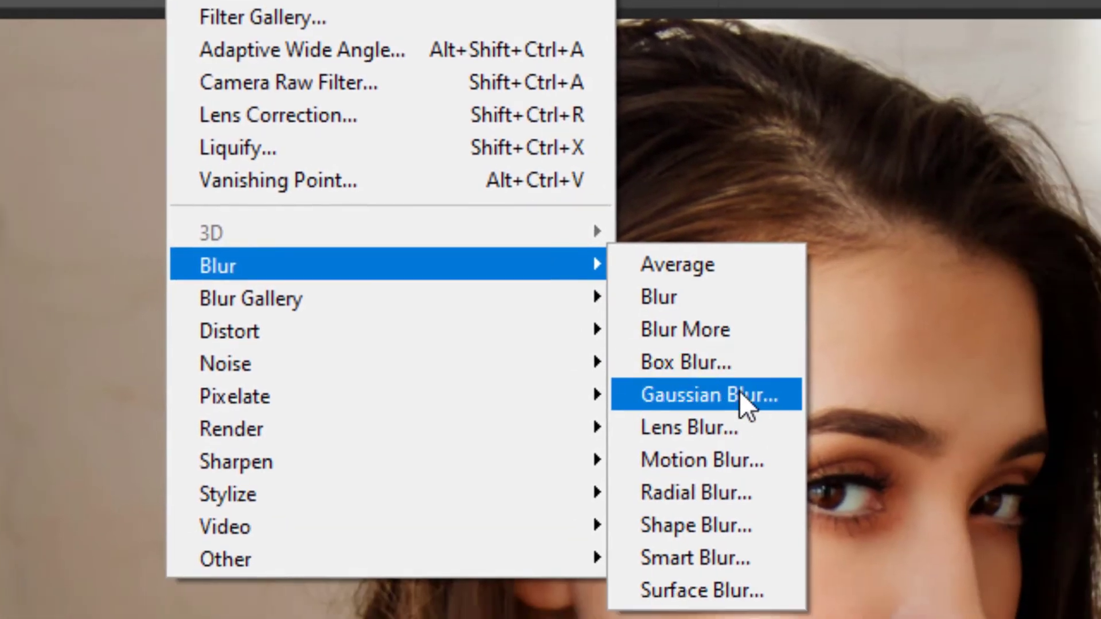
click(1009, 538)
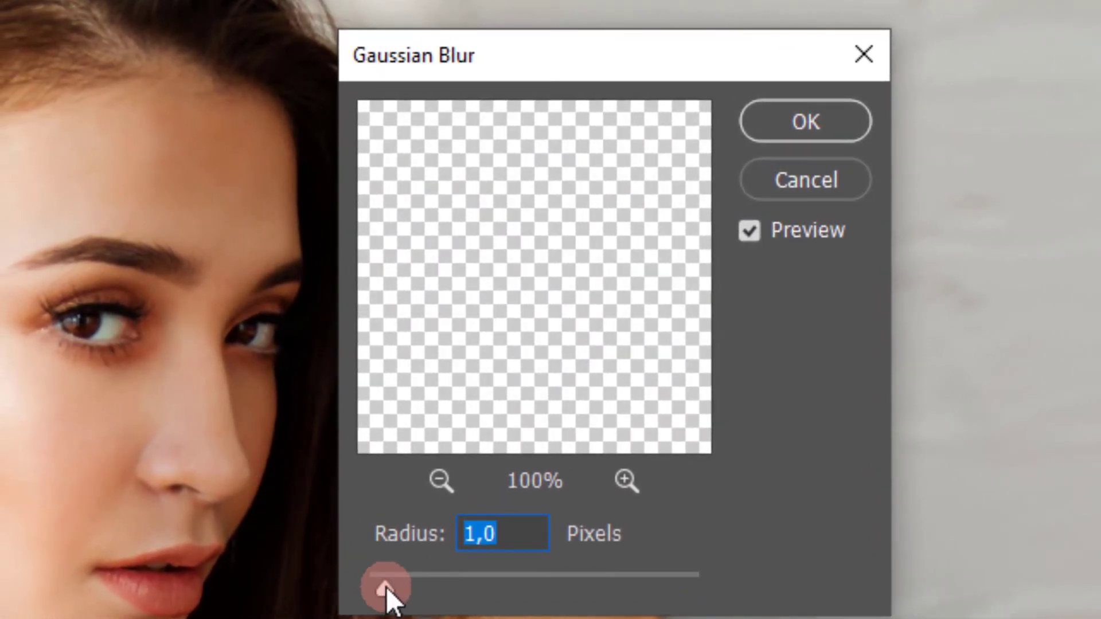
drag(385, 587, 375, 587)
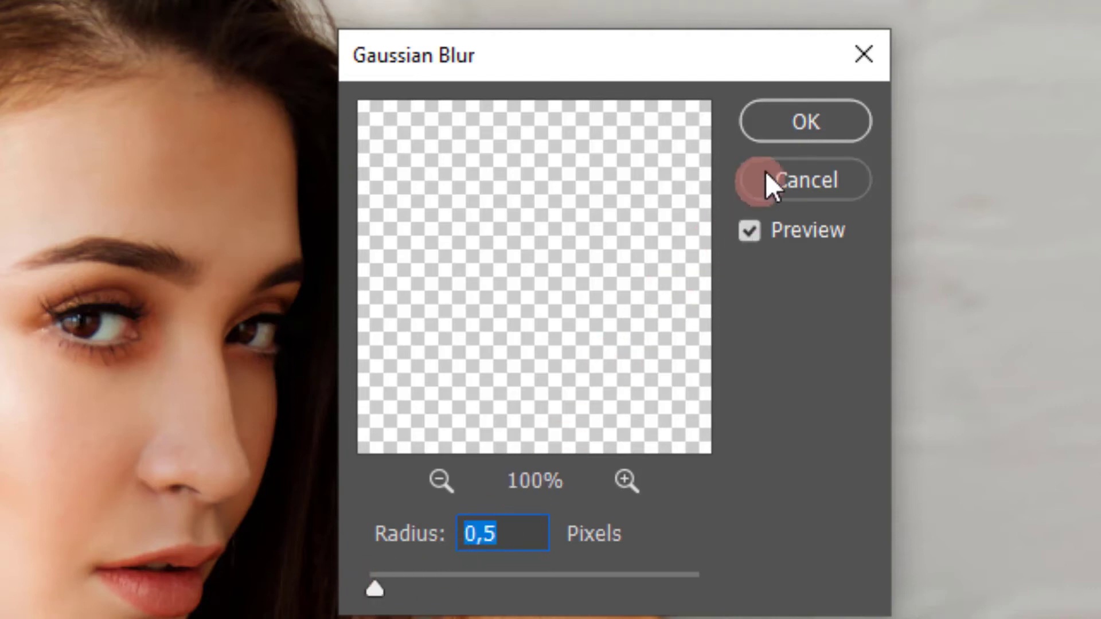
click(793, 125)
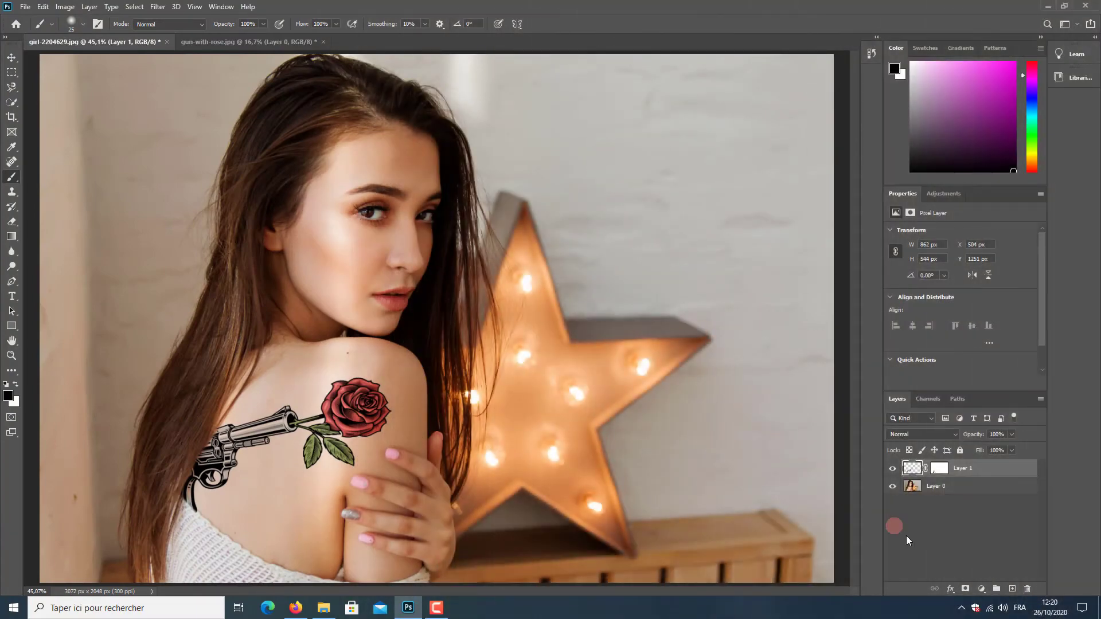
In Layer 1's blending options, split the Blend If Underlying Layer highlight slider to 189 / 241.
click(951, 589)
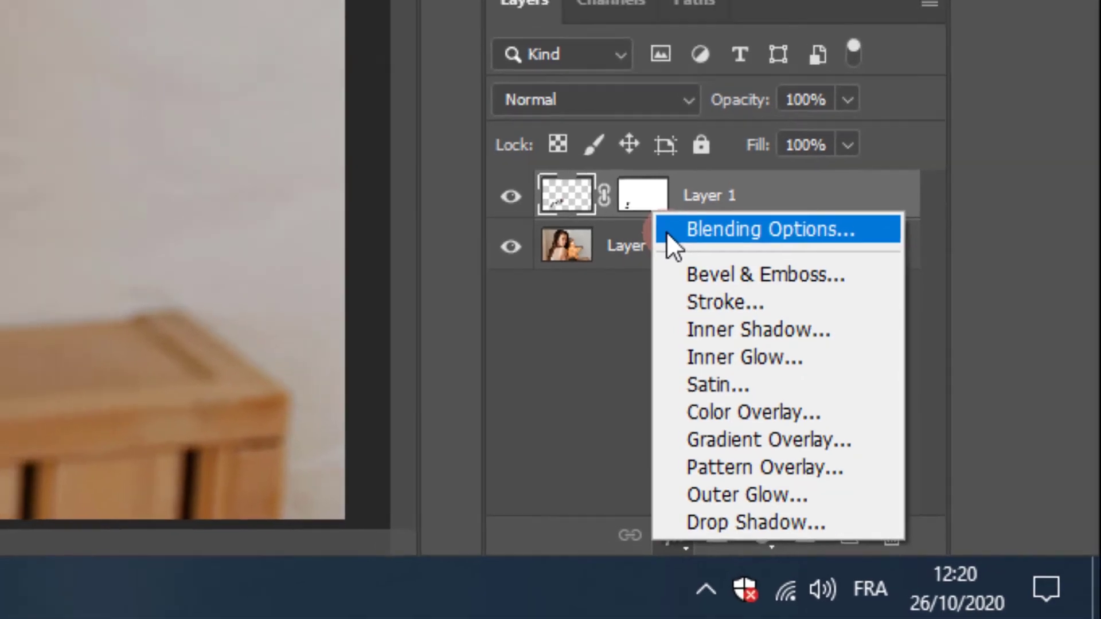
click(652, 215)
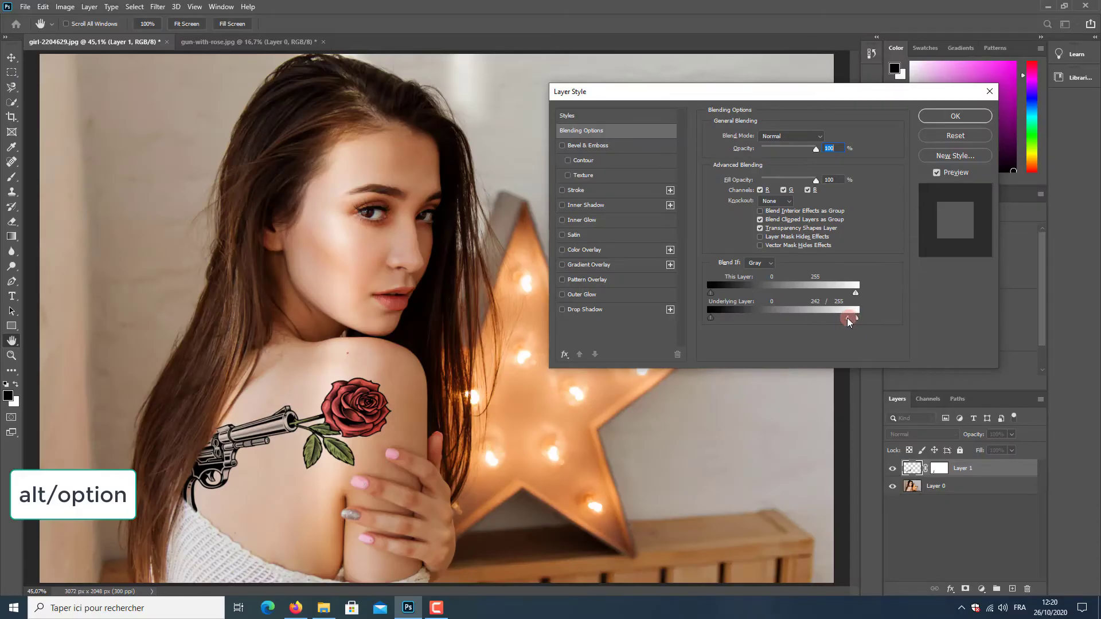
drag(746, 484, 713, 486)
mouse_move(836, 318)
mouse_down()
mouse_move(817, 318)
mouse_move(848, 320)
mouse_up()
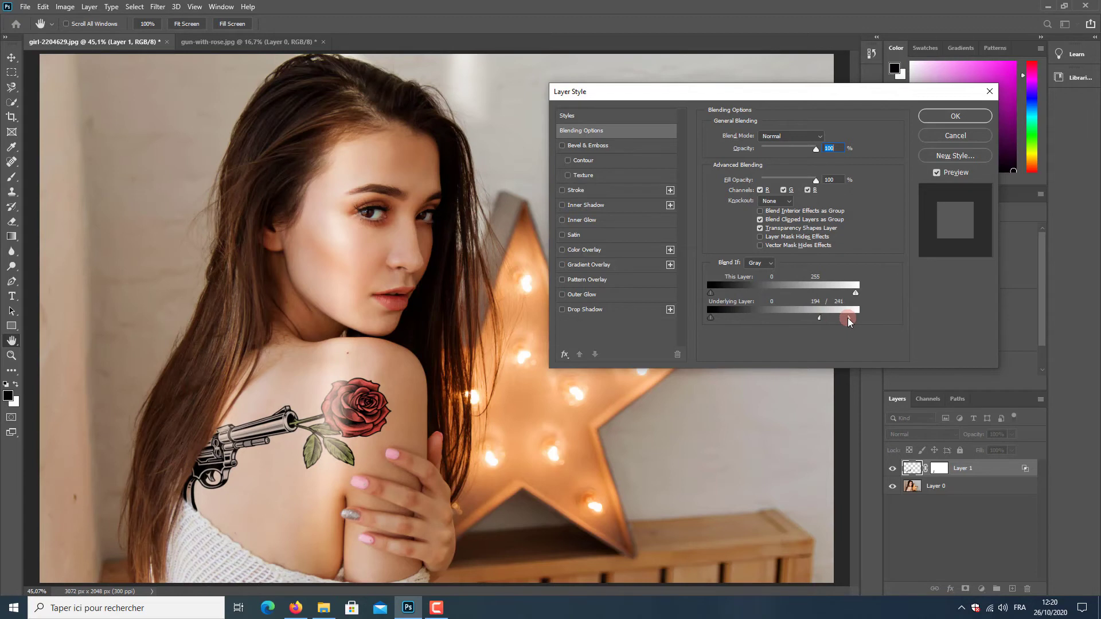
drag(819, 319, 817, 318)
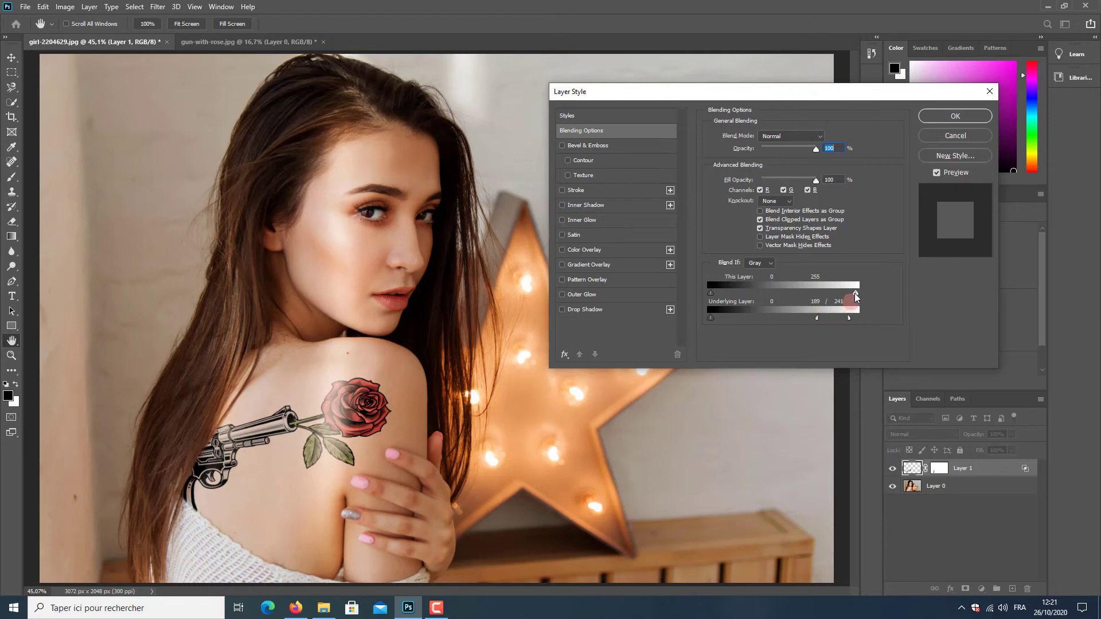
click(940, 118)
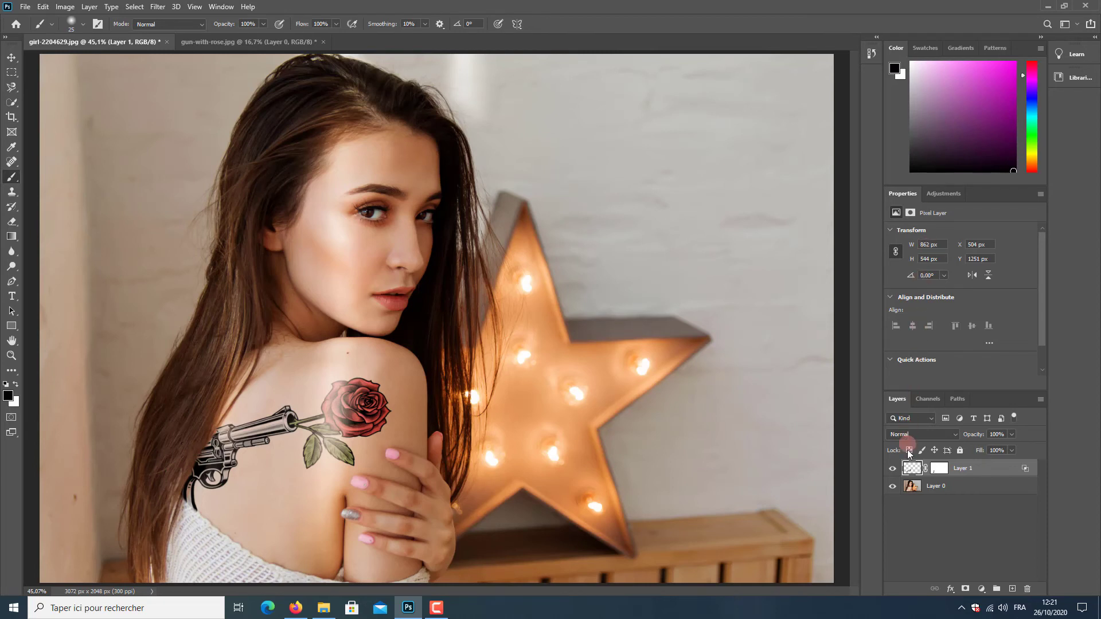
Duplicate Layer 0 and move the copy above Layer 1 in the layer stack.
click(913, 489)
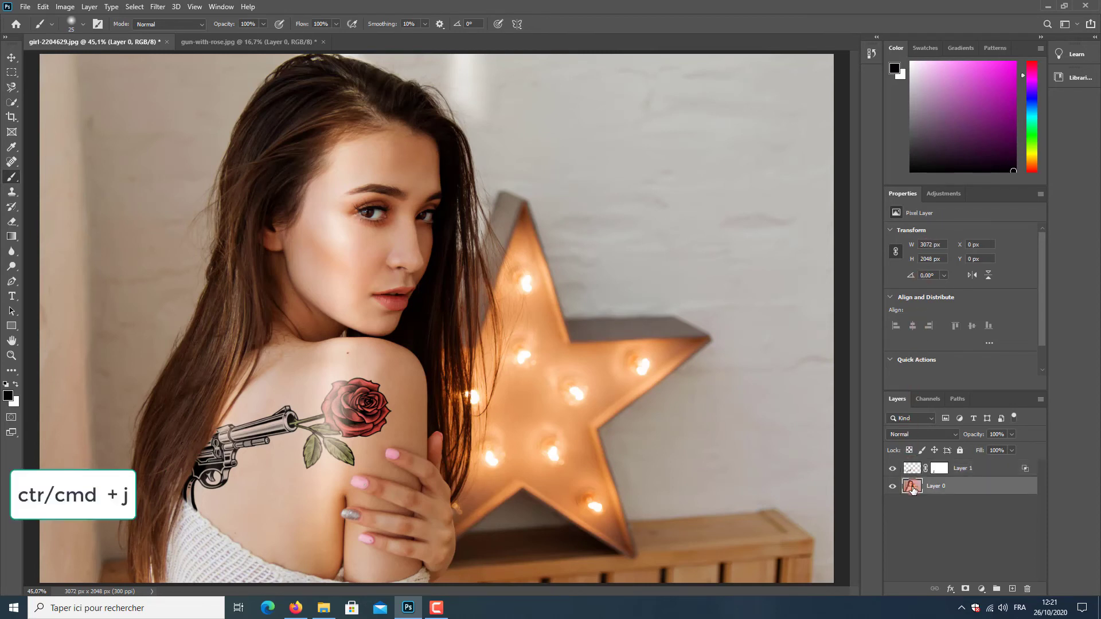
key(ctrl+j)
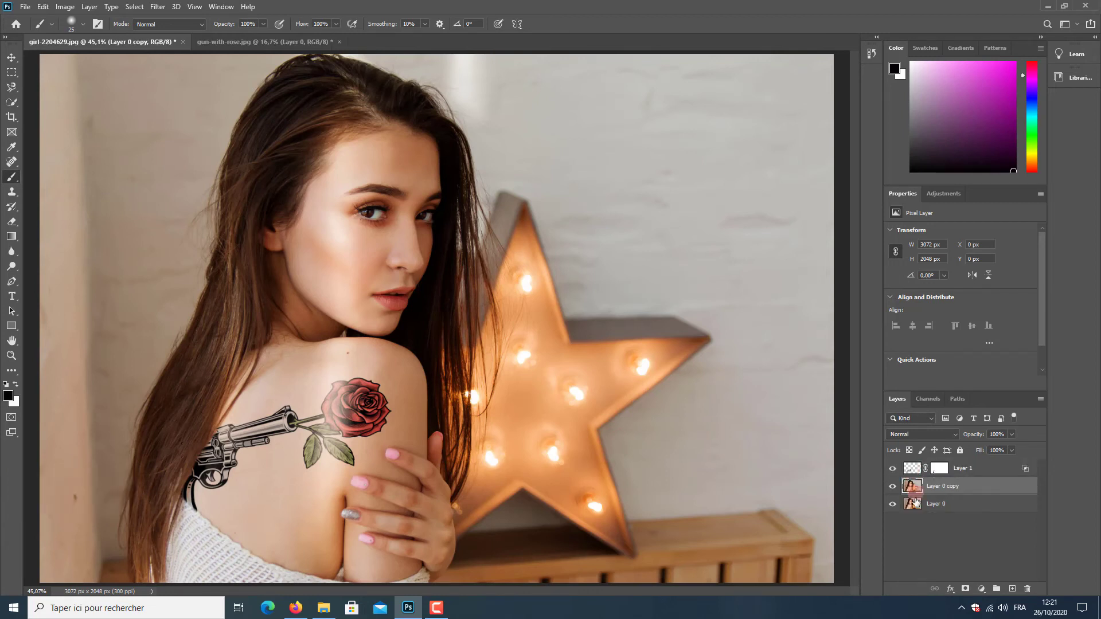
drag(914, 487, 919, 464)
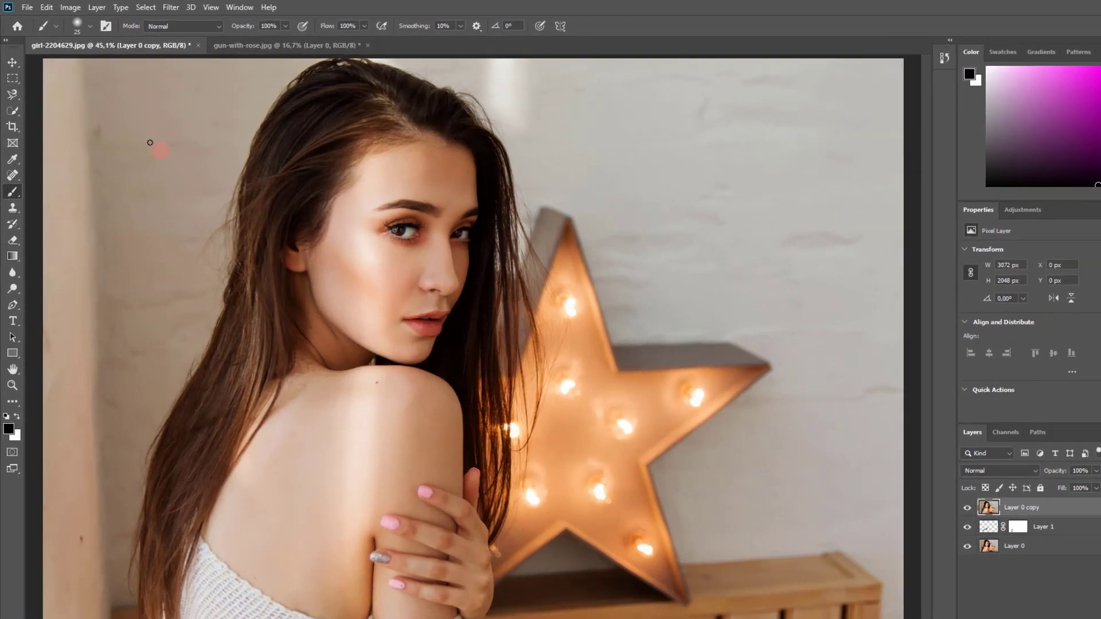
Desaturate the Layer 0 copy with the image adjustment.
click(70, 7)
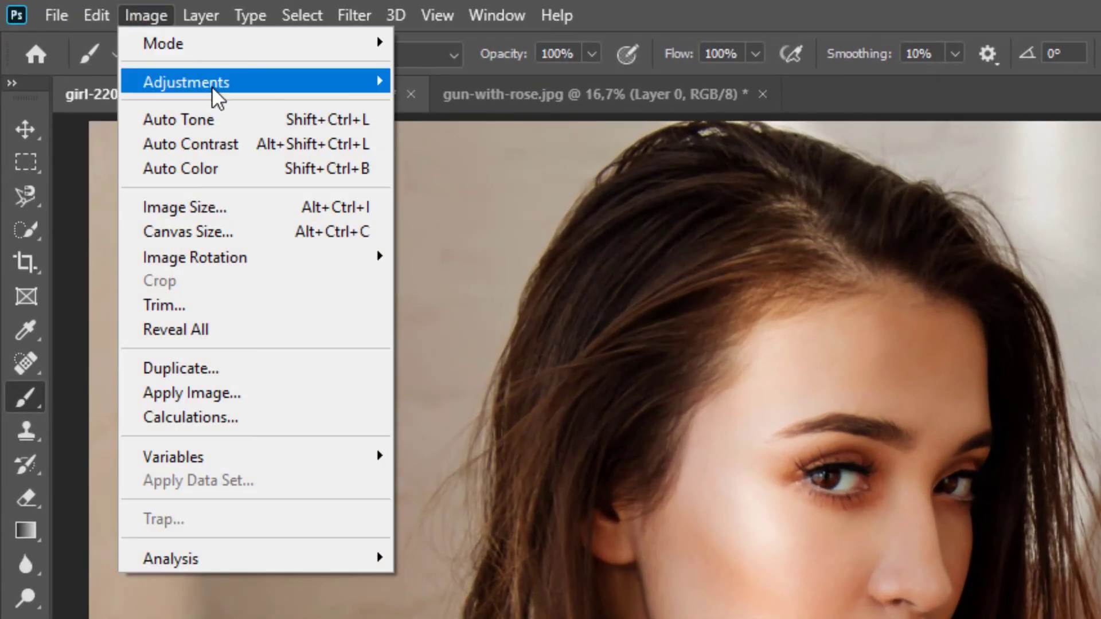
mouse_move(253, 98)
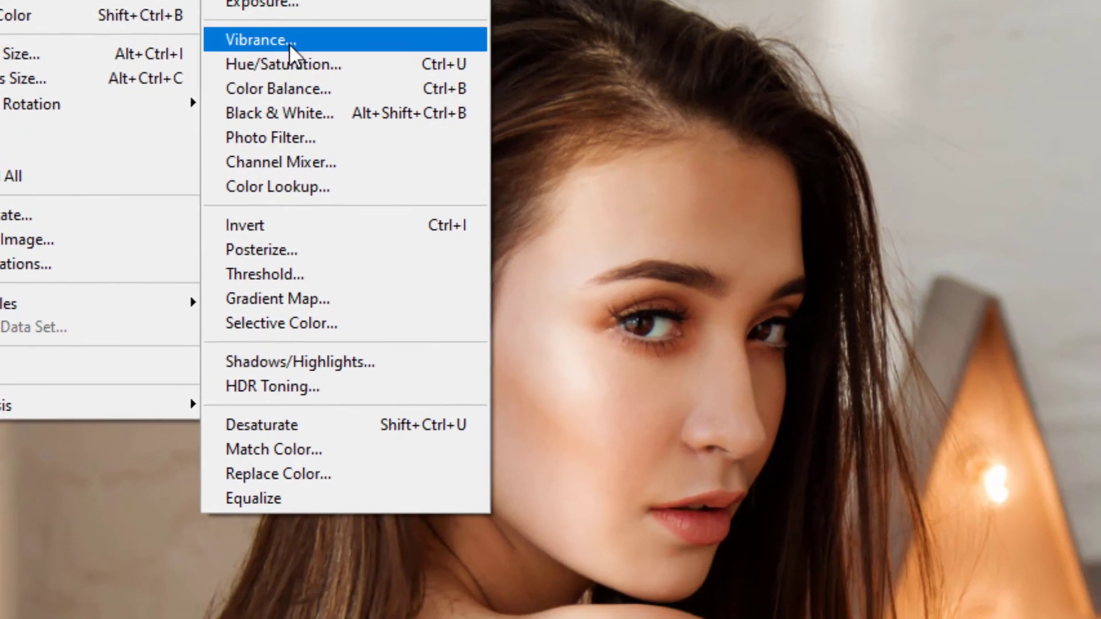
click(303, 425)
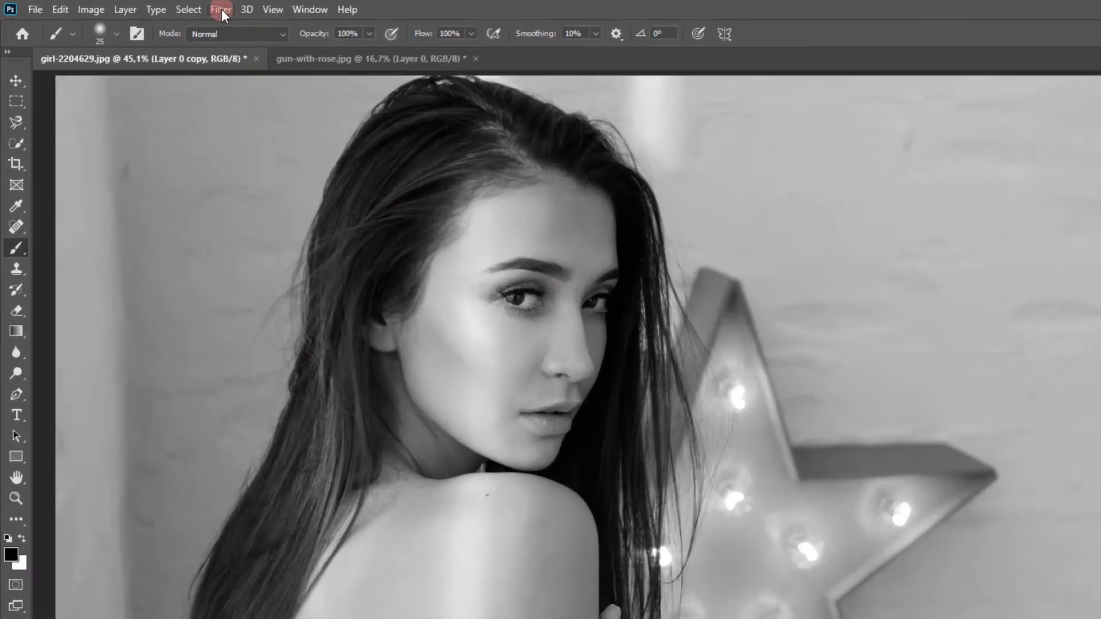
Apply a High Pass filter with a 12 px radius to the Layer 0 copy.
click(158, 7)
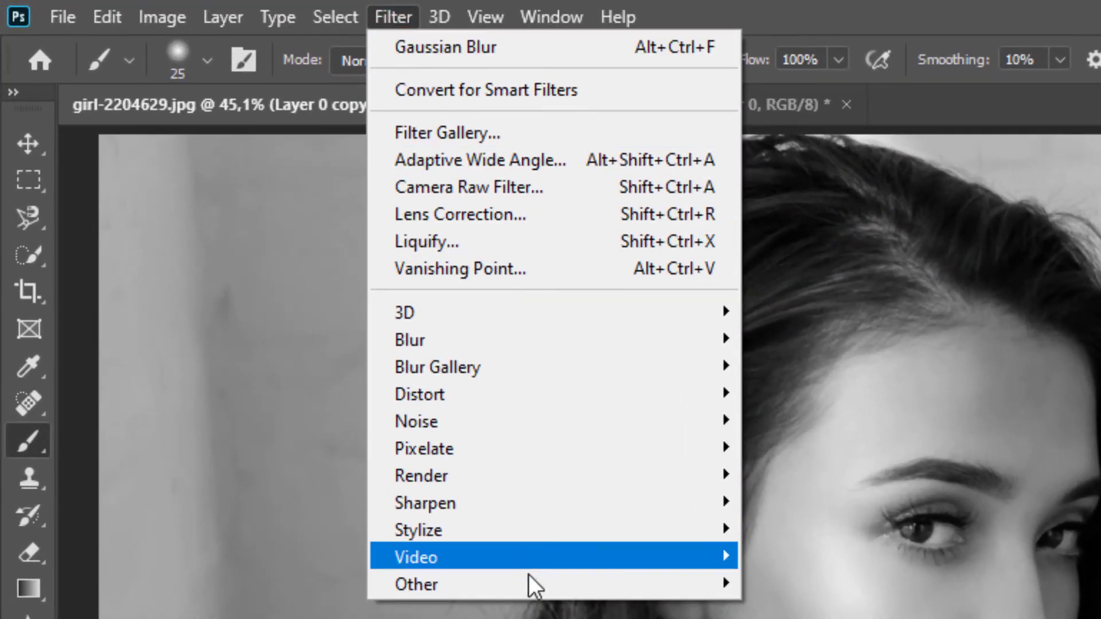
mouse_move(535, 584)
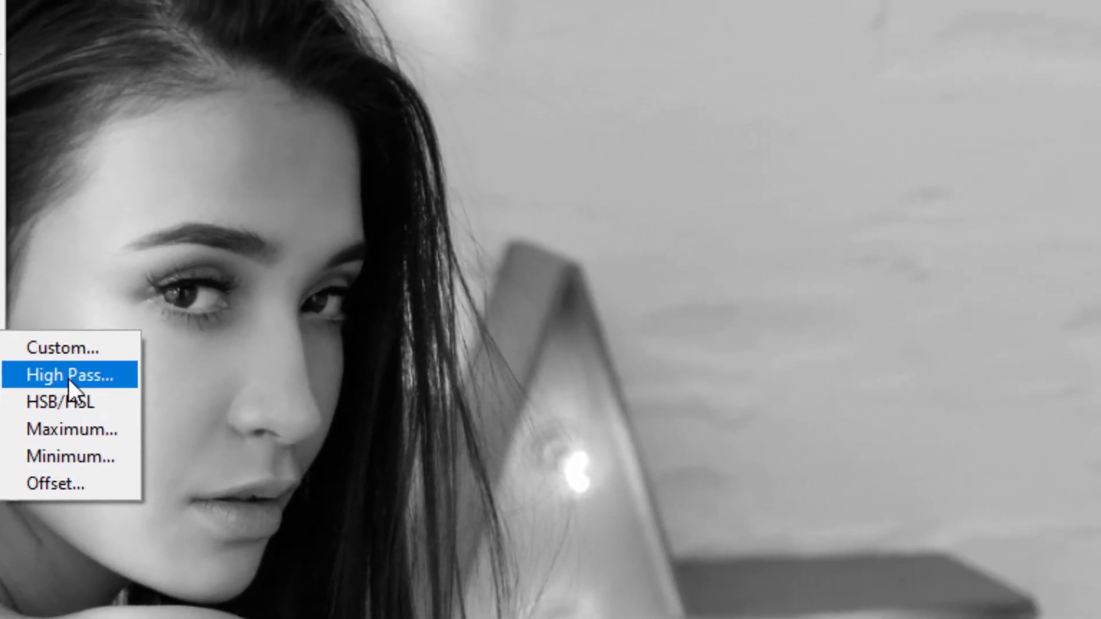
click(554, 328)
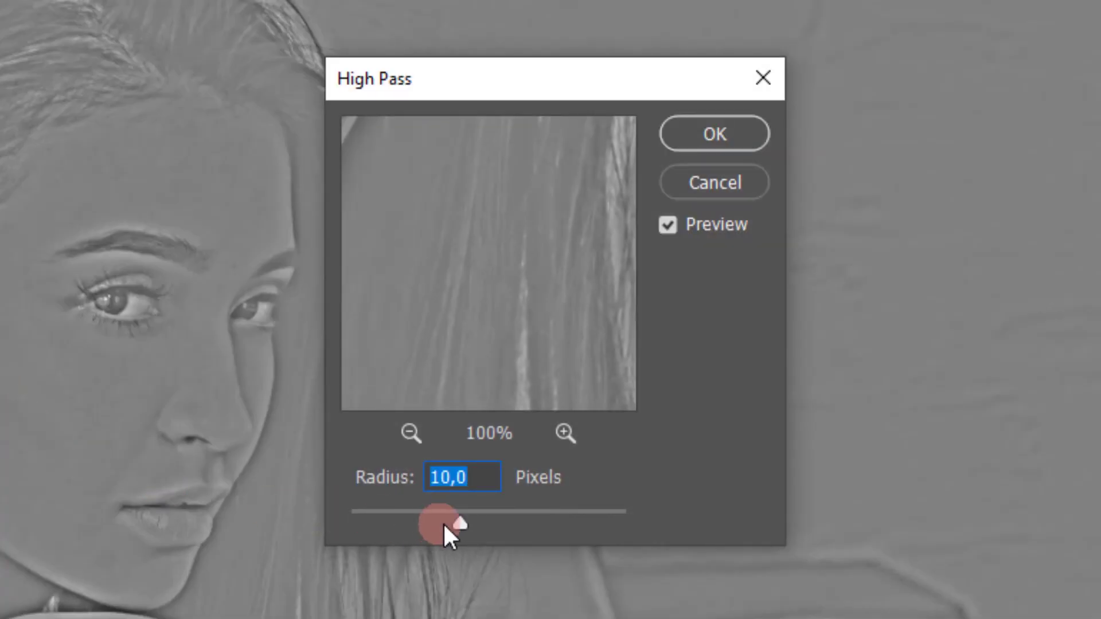
click(459, 522)
drag(458, 520, 458, 518)
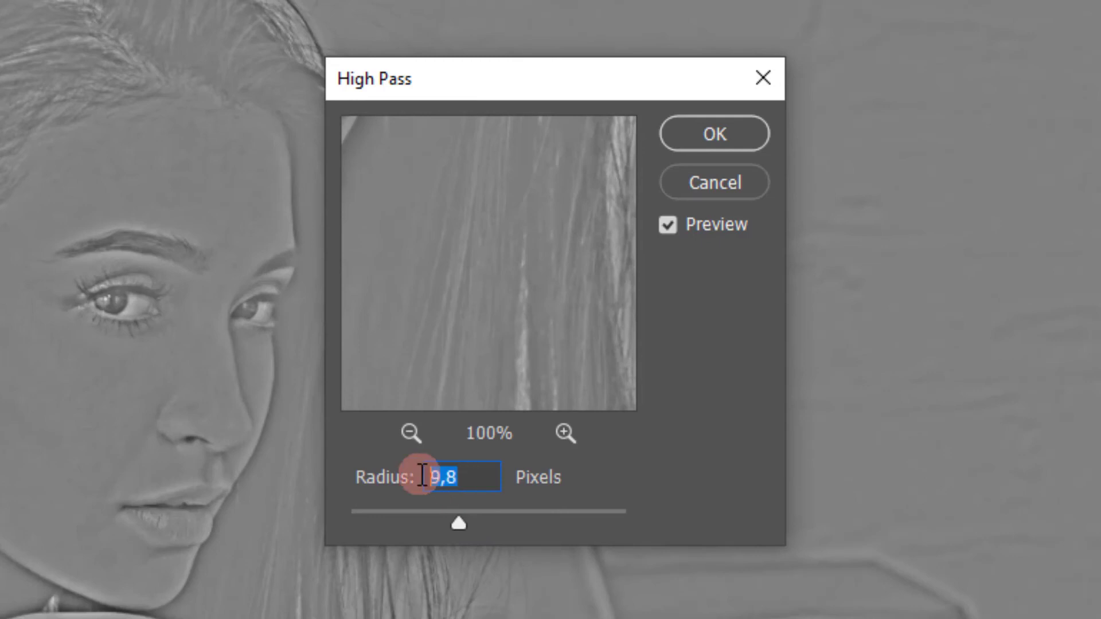
text(12)
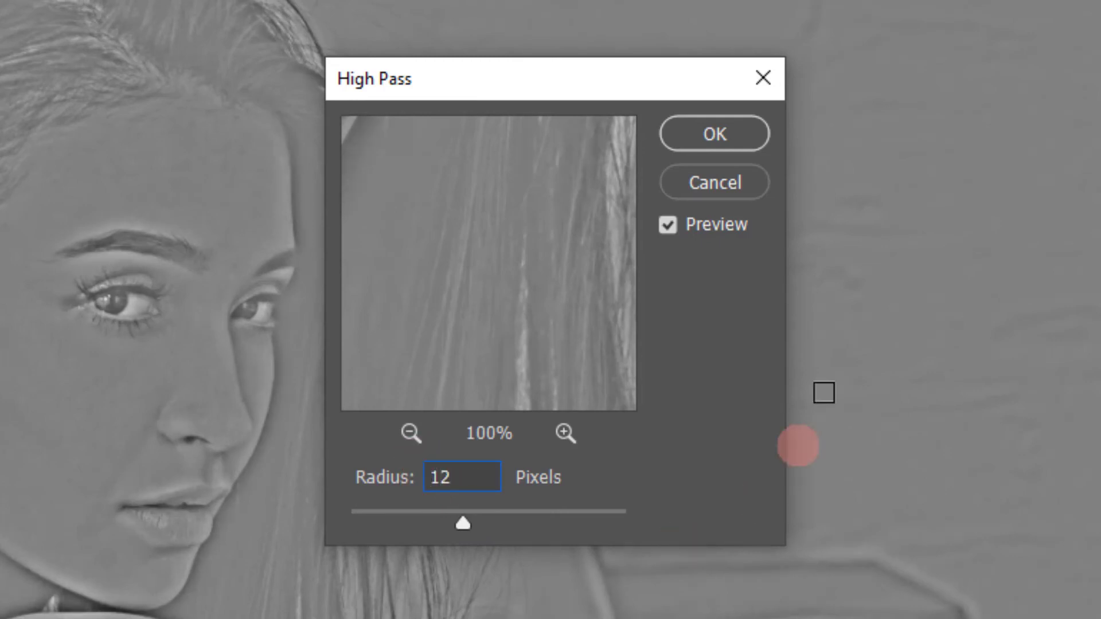
click(736, 136)
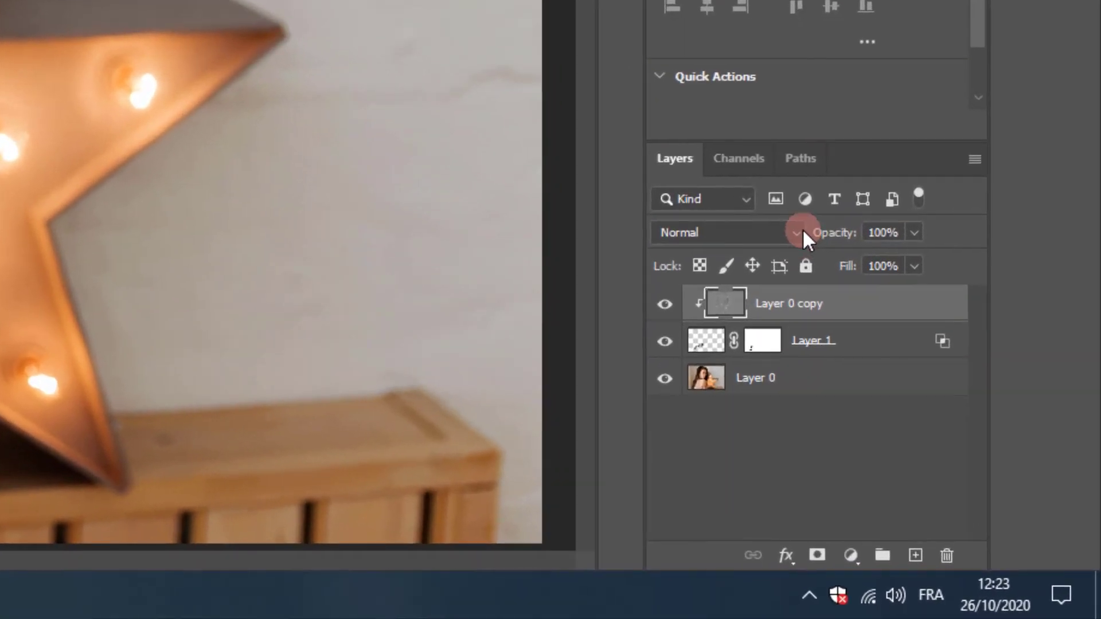
Set the blend mode of the clipped Layer 0 copy to Linear Light.
click(920, 413)
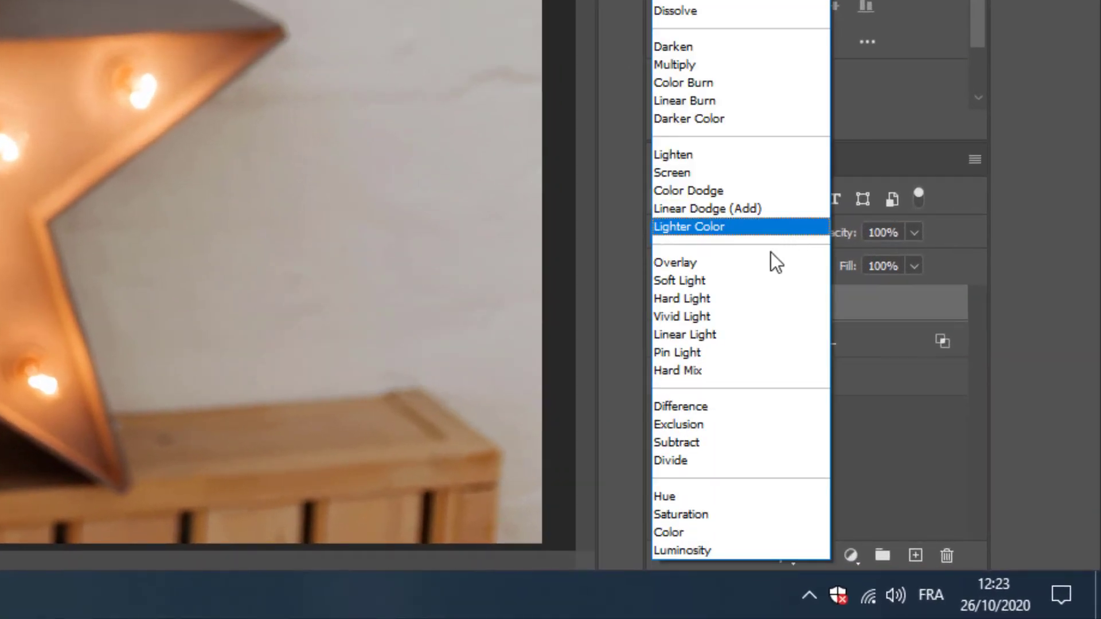
click(714, 334)
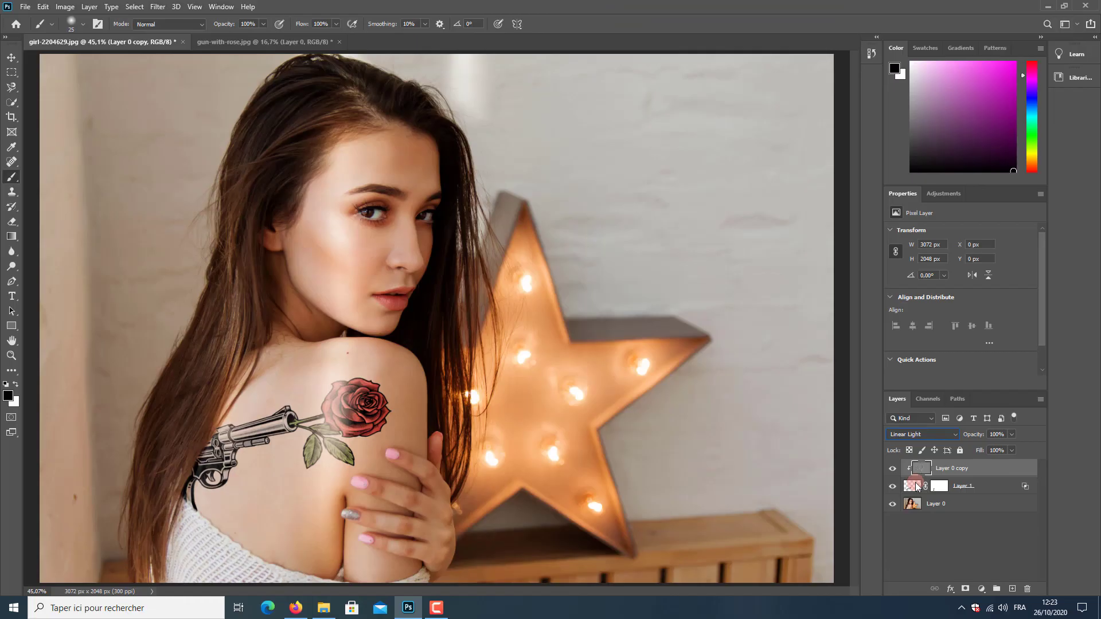